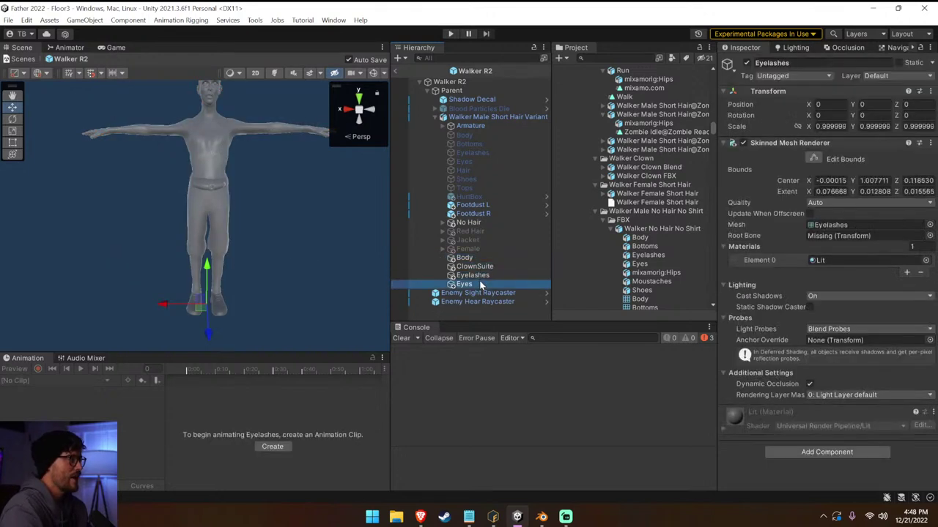
key(ctrl+z)
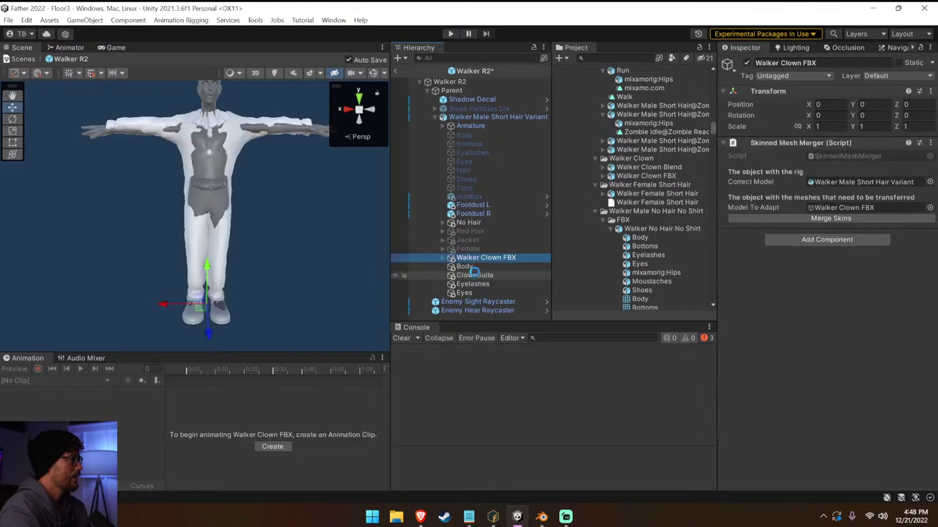
Undo the deletion of Walker Clown FBX and preview the Walk animation on the Armature with the merged meshes.
click(475, 266)
shift+click(469, 291)
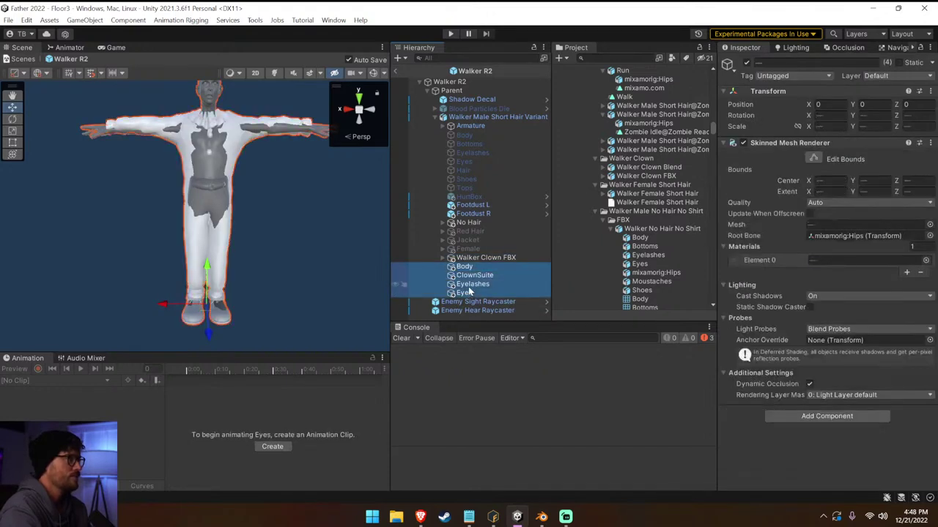
click(474, 127)
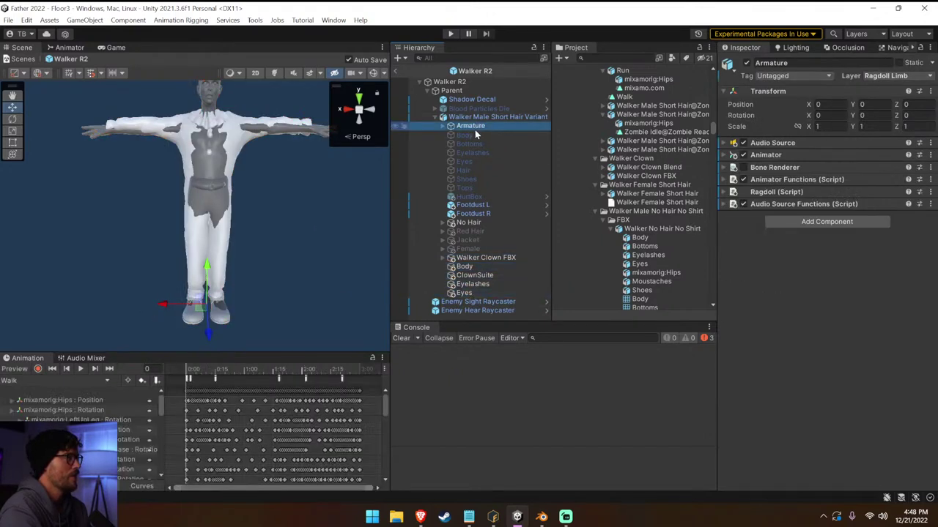
click(81, 369)
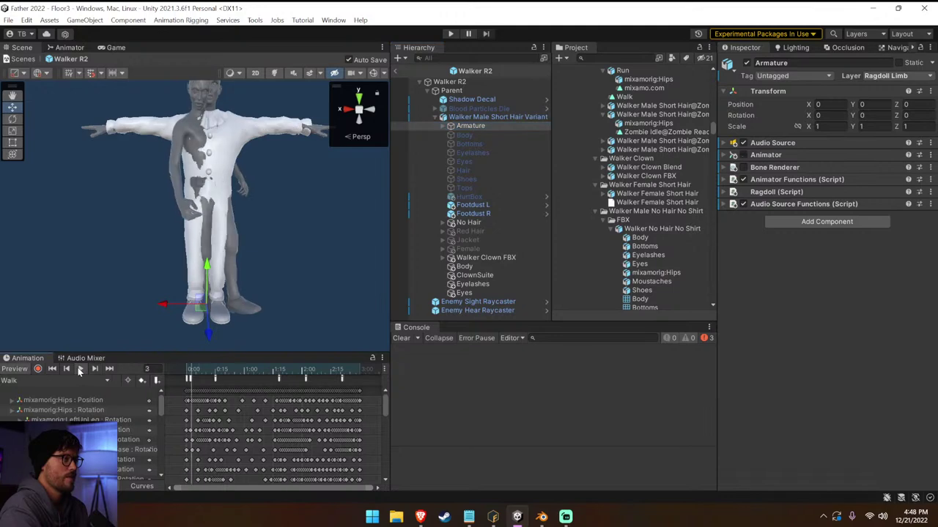
Undo the previous skin merge so Walker Clown FBX is back as an unmerged model.
click(464, 293)
shift+click(482, 258)
key(Delete)
key(ctrl+z)
key(ctrl+z)
key(ctrl+z)
key(ctrl+z)
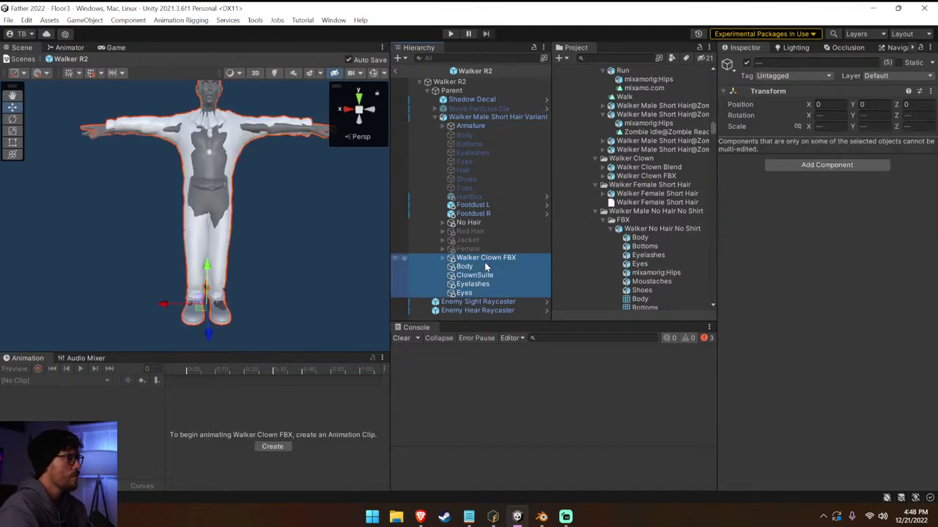
click(482, 262)
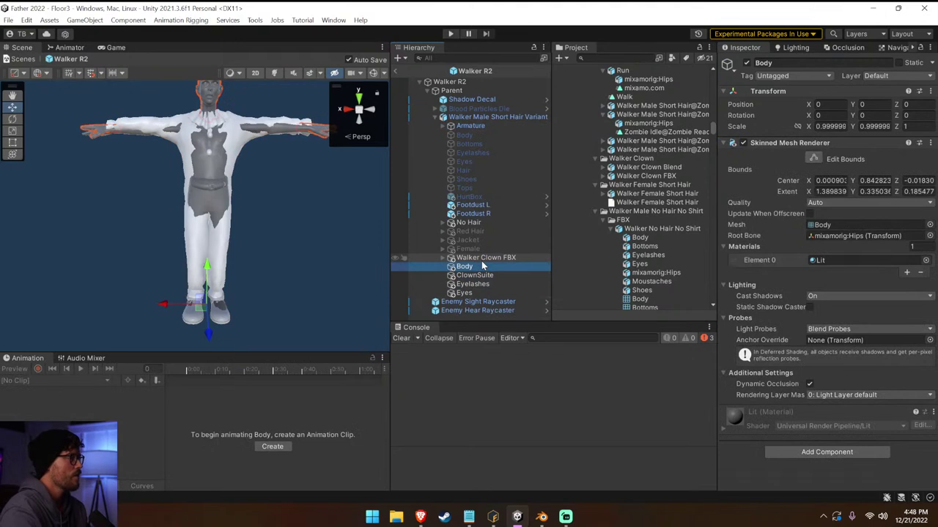
key(Up)
key(Left)
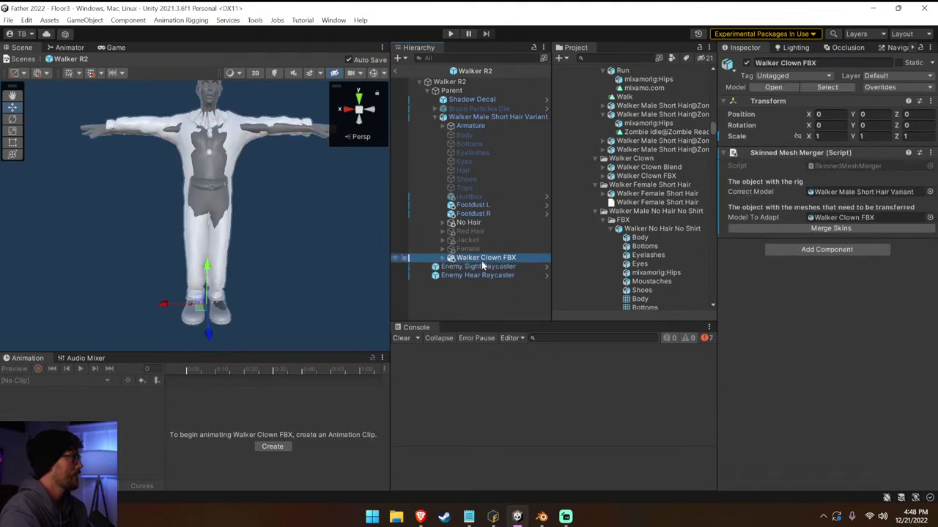
Set the Skinned Mesh Merger's Correct Model to the Armature and merge the skins.
drag(489, 122, 855, 193)
click(831, 228)
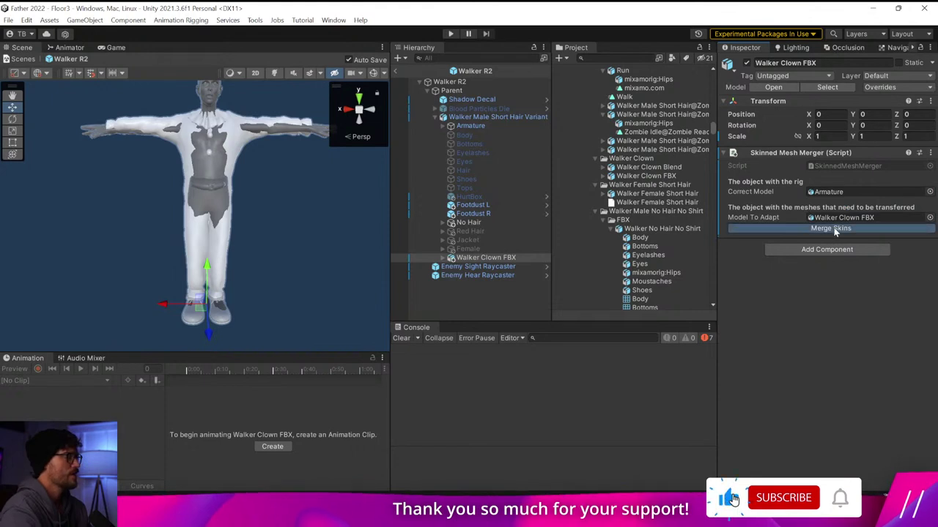
Examine the remaining Armature and mixamorig:Hips bone hierarchy inside Walker Clown FBX.
click(442, 258)
click(452, 258)
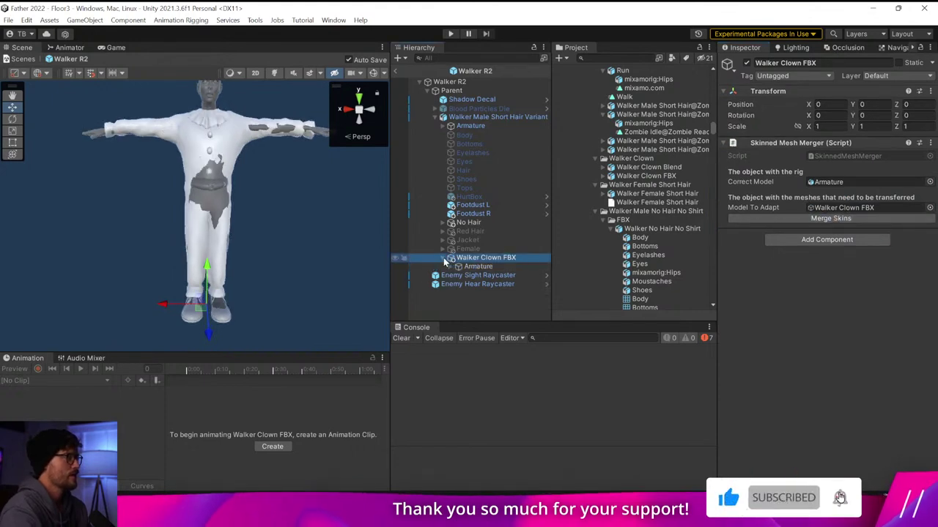
click(472, 274)
click(459, 275)
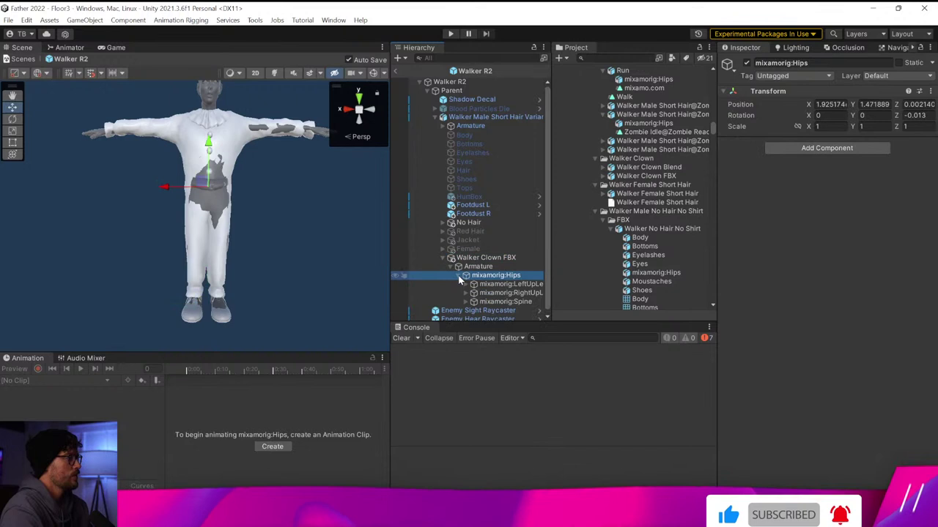
click(459, 276)
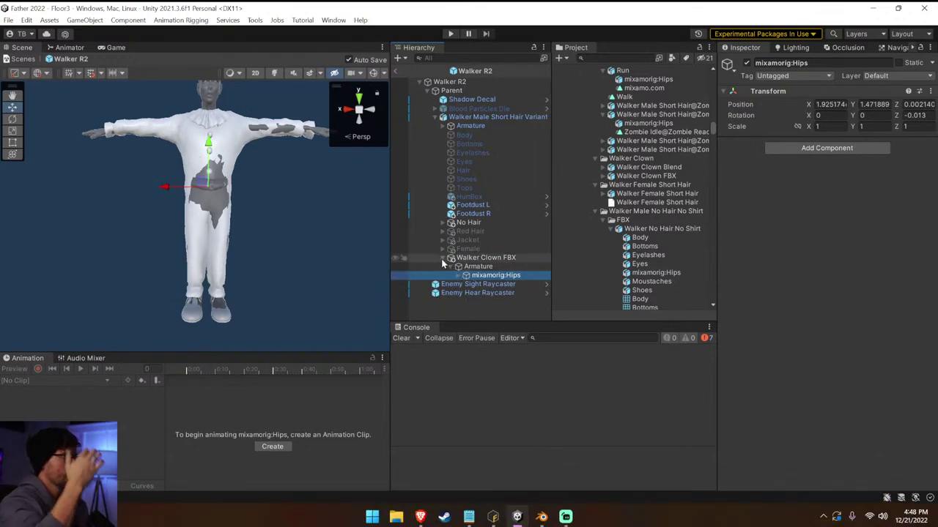
click(442, 259)
click(466, 260)
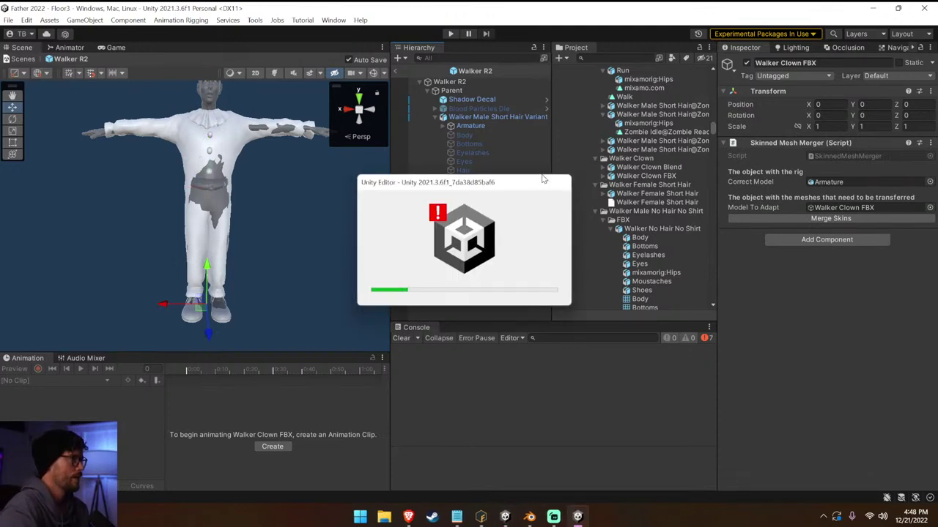
Relaunch Unity Hub and reopen the Father 2022 project.
drag(543, 179, 587, 187)
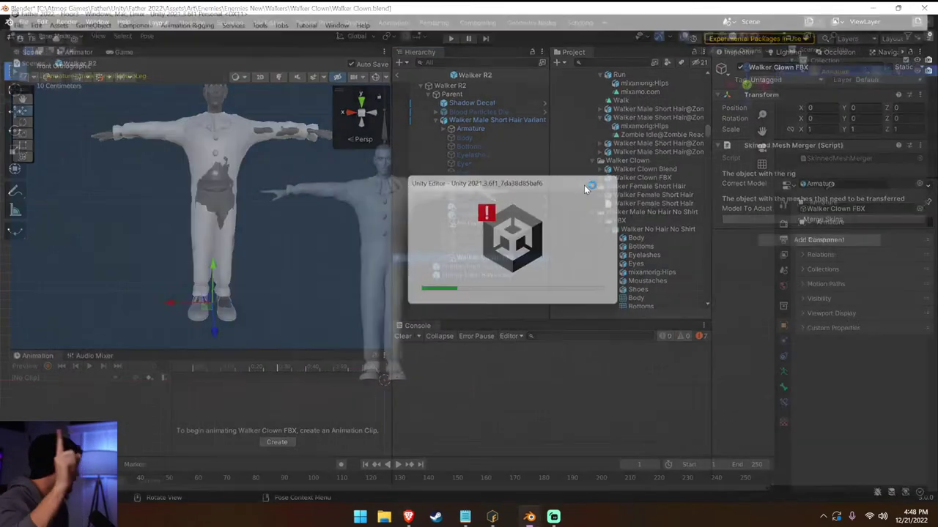
key(super)
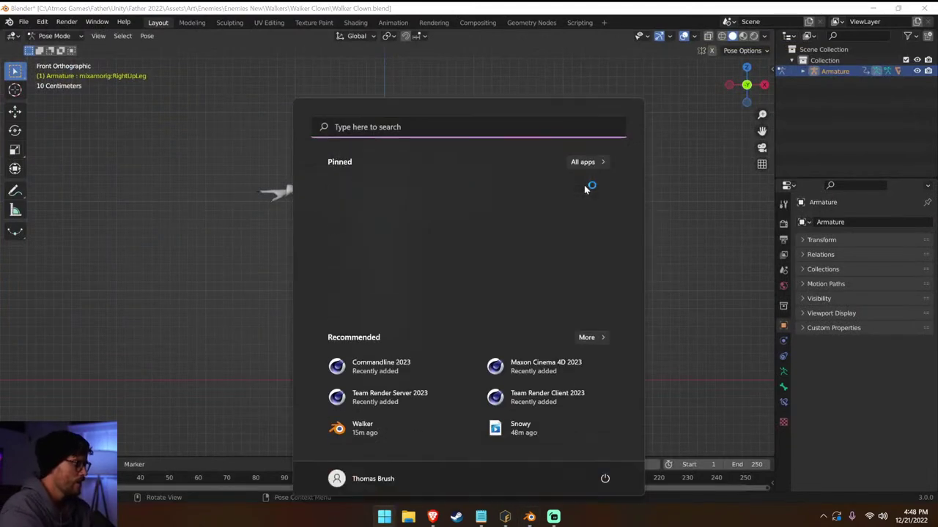
text(unity)
key(Return)
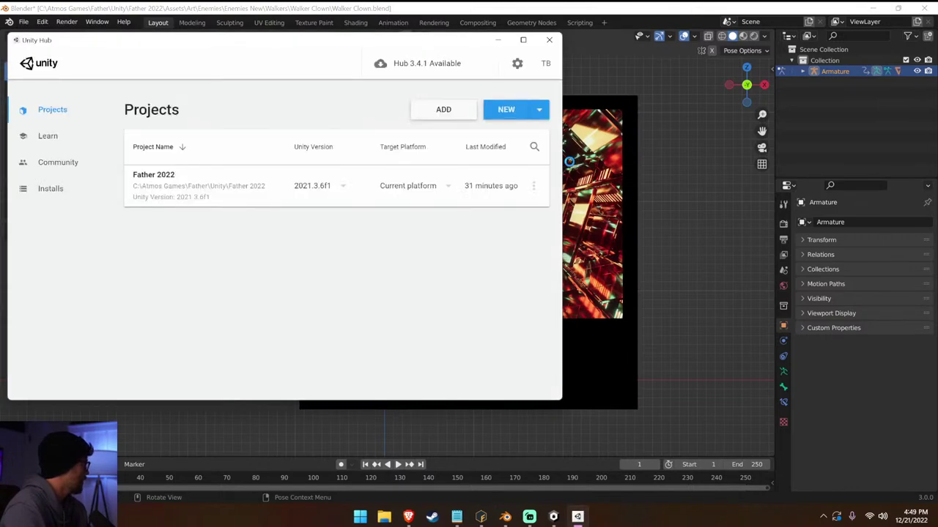
click(214, 196)
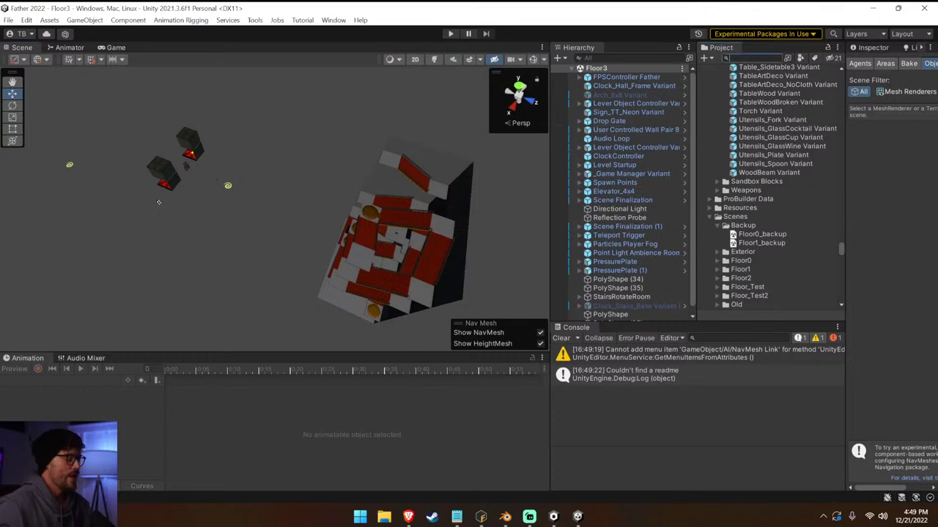
Search the project for "walker r2" and open the Walker R2 prefab for editing.
text(r2)
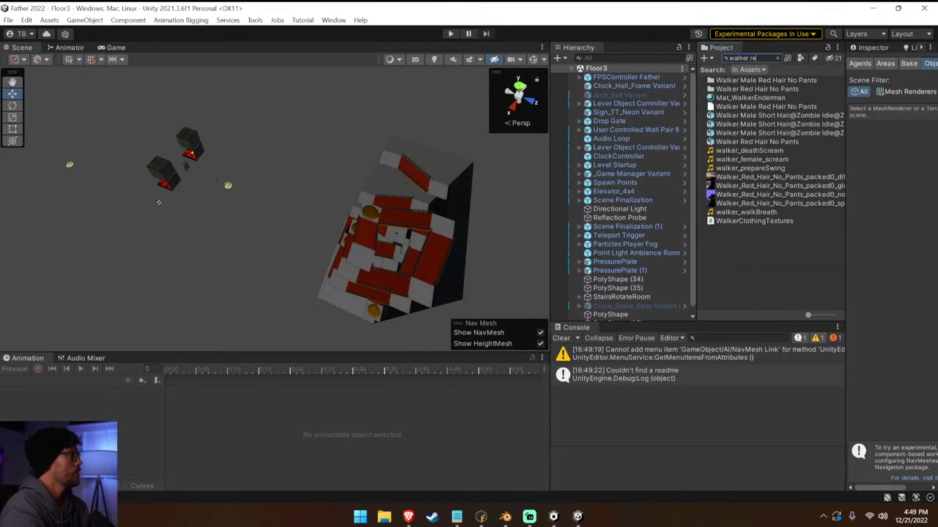
double_click(753, 81)
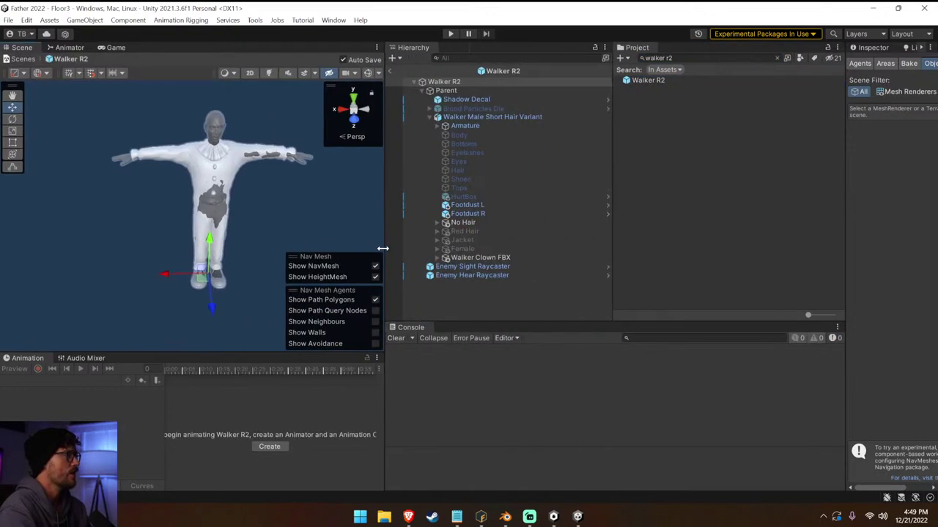
Inspect the bone hierarchy left in Walker Clown FBX and locate the ClownSuite mesh under the main Armature.
click(482, 258)
click(438, 257)
click(445, 266)
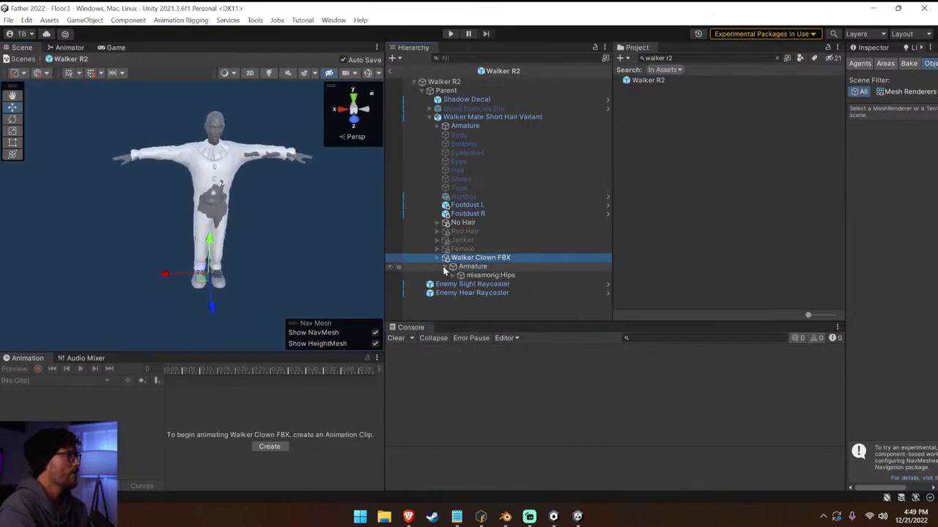
click(452, 274)
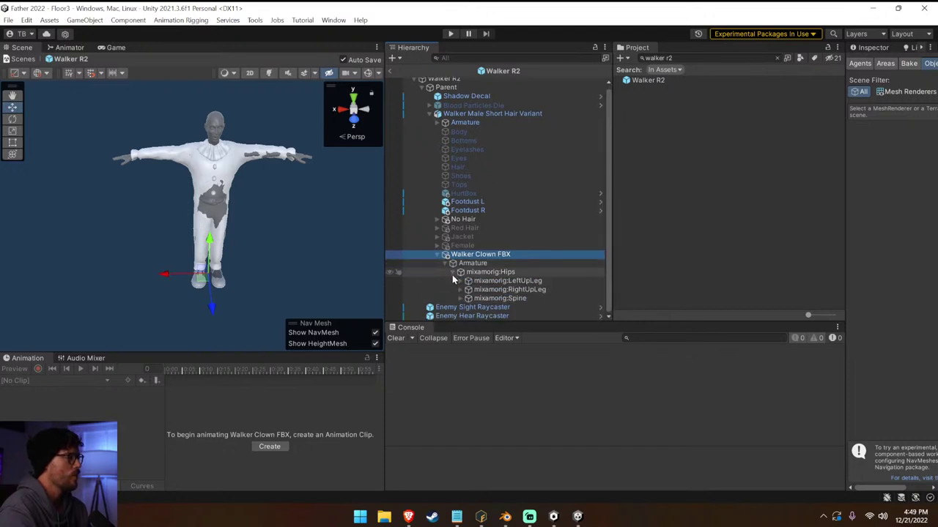
click(460, 238)
click(468, 256)
click(235, 149)
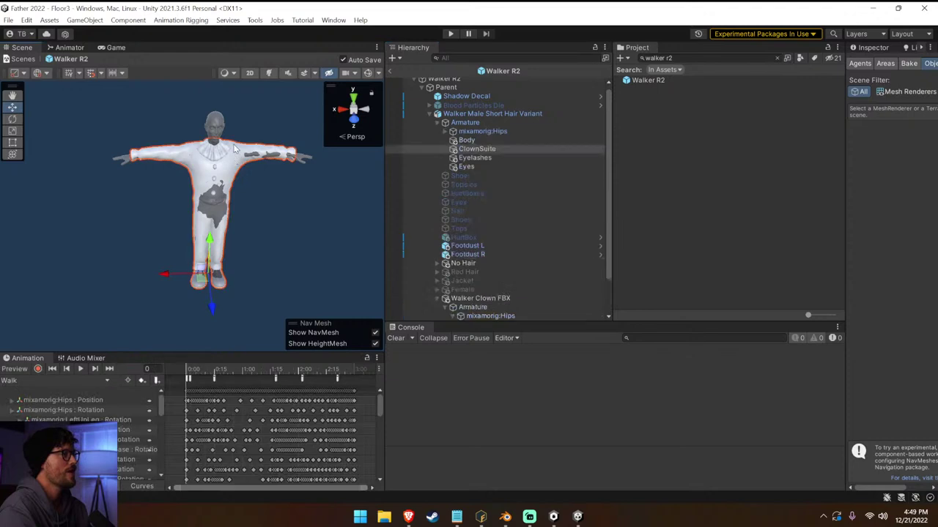
Select the Body, ClownSuite, Eyelashes and Eyes meshes under the Armature and preview the Walk animation.
click(456, 140)
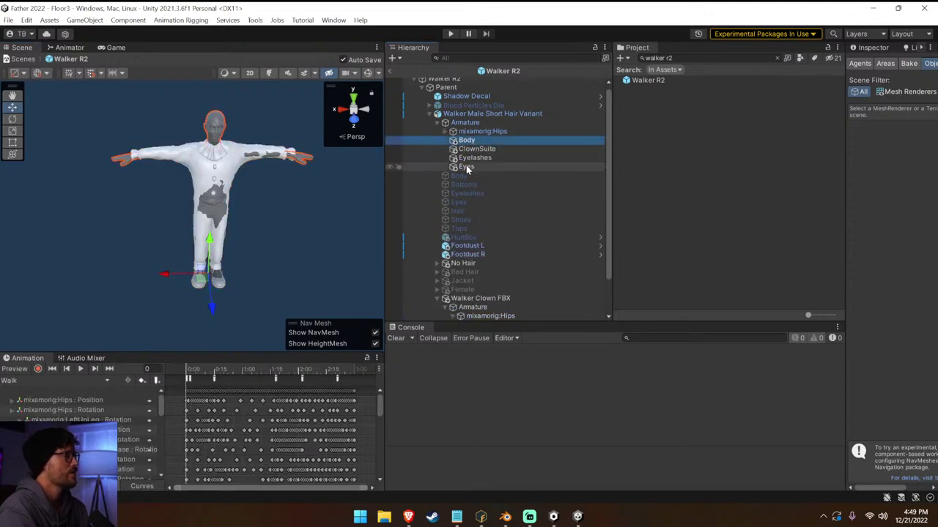
shift+click(489, 166)
click(80, 368)
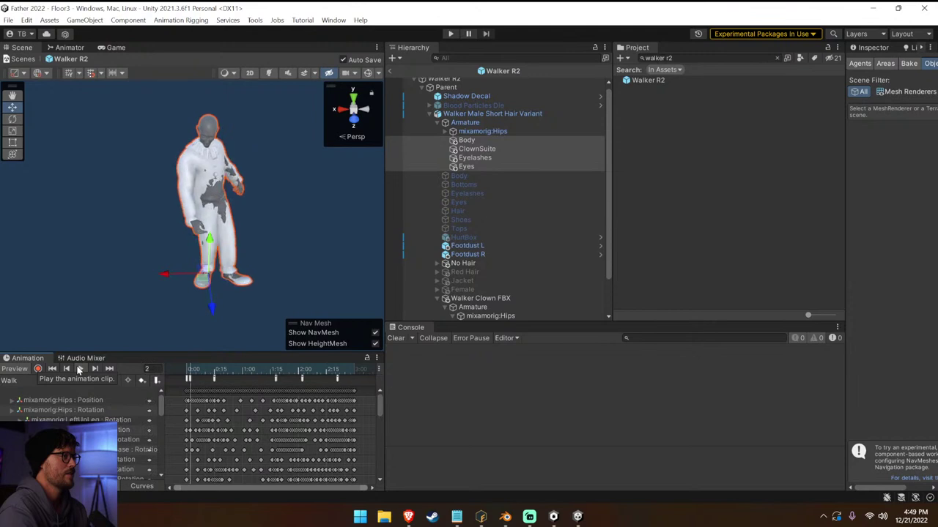
Delete the leftover Walker Clown FBX object from the prefab.
click(479, 298)
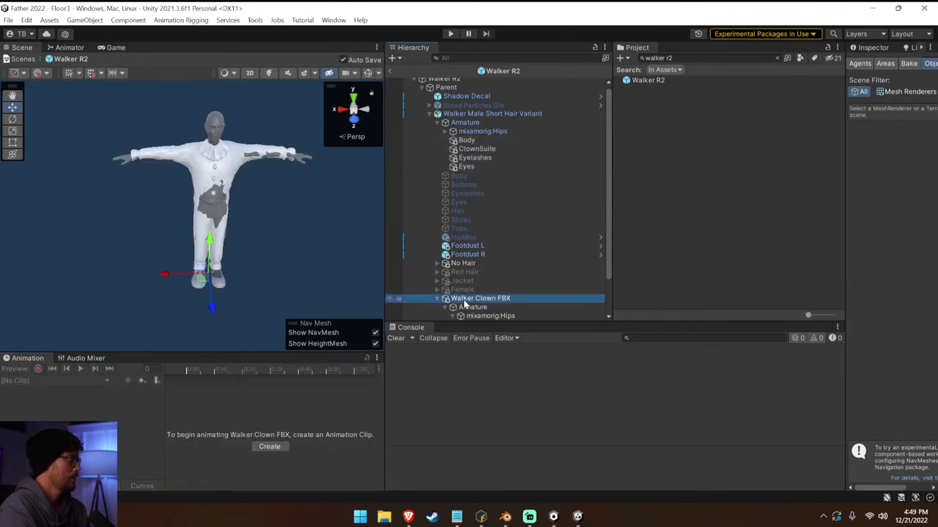
key(Delete)
Group the Body, ClownSuite, Eyelashes and Eyes meshes under a parent named Clown and move it out of the Armature, below No Hair.
click(494, 146)
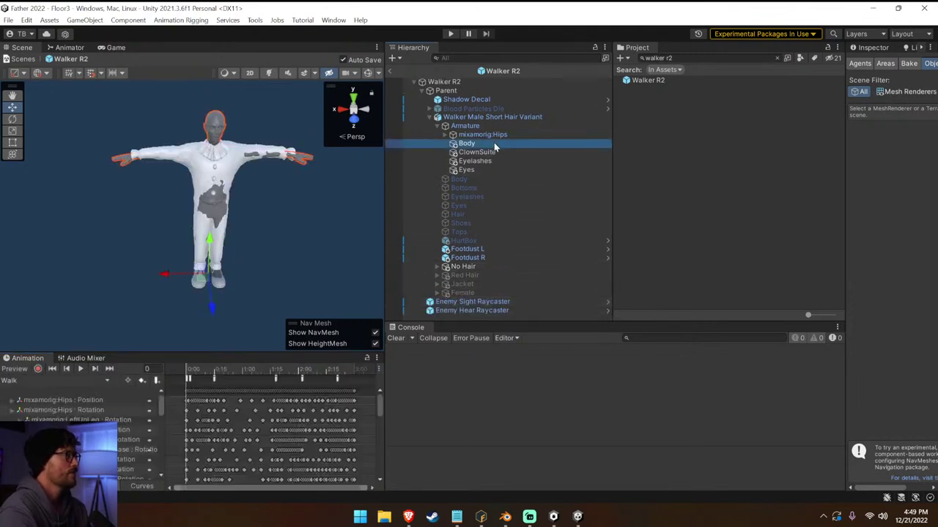
shift+click(479, 168)
key(ctrl+shift+g)
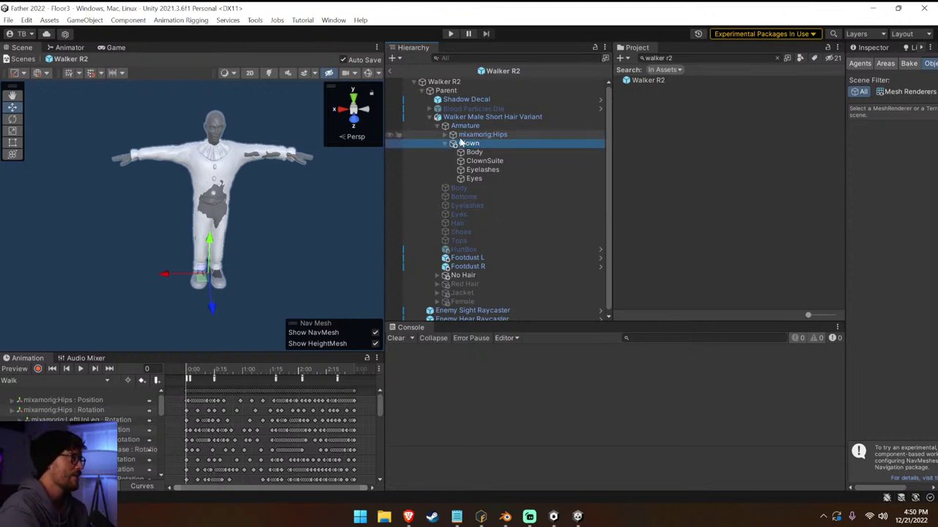
drag(480, 280, 479, 279)
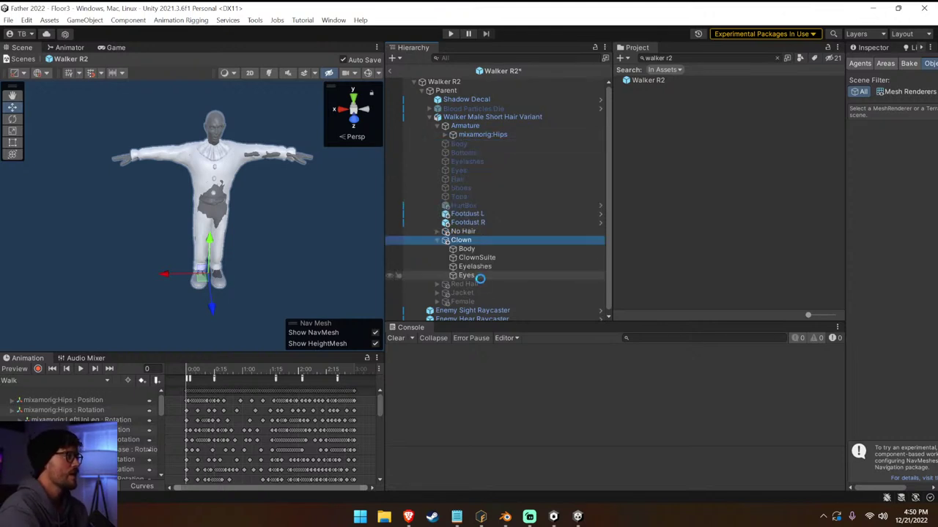
click(438, 241)
Deactivate the No Hair object so only the Clown meshes are shown.
click(860, 49)
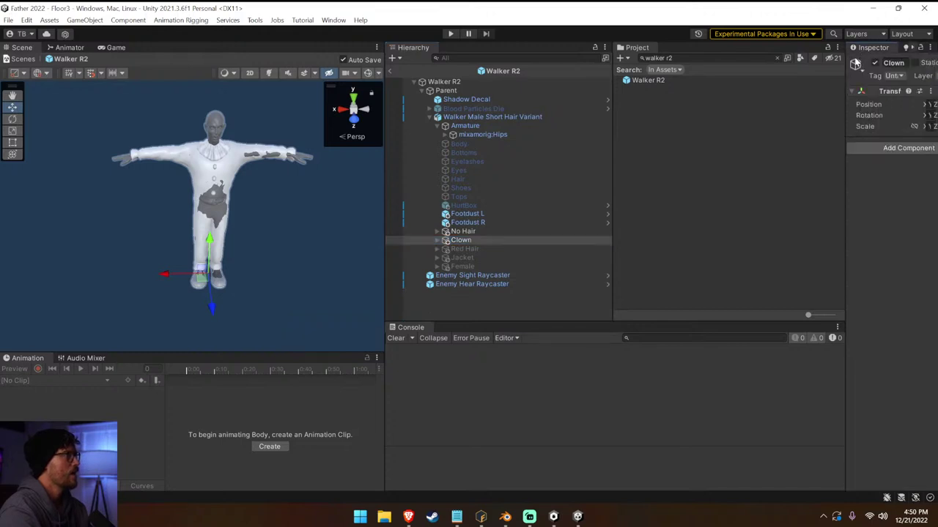
click(469, 232)
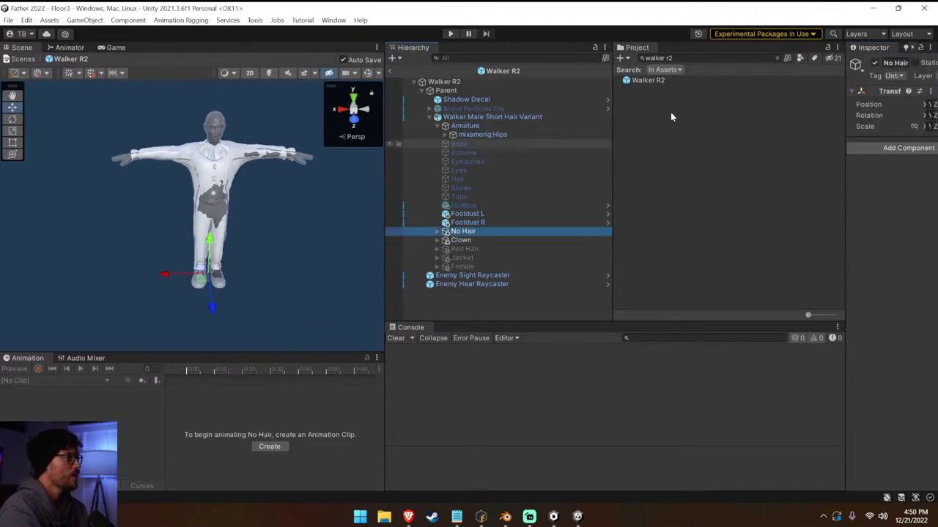
click(875, 63)
Preview the Walk animation on the Armature and check how the Clown meshes follow the rig.
click(421, 242)
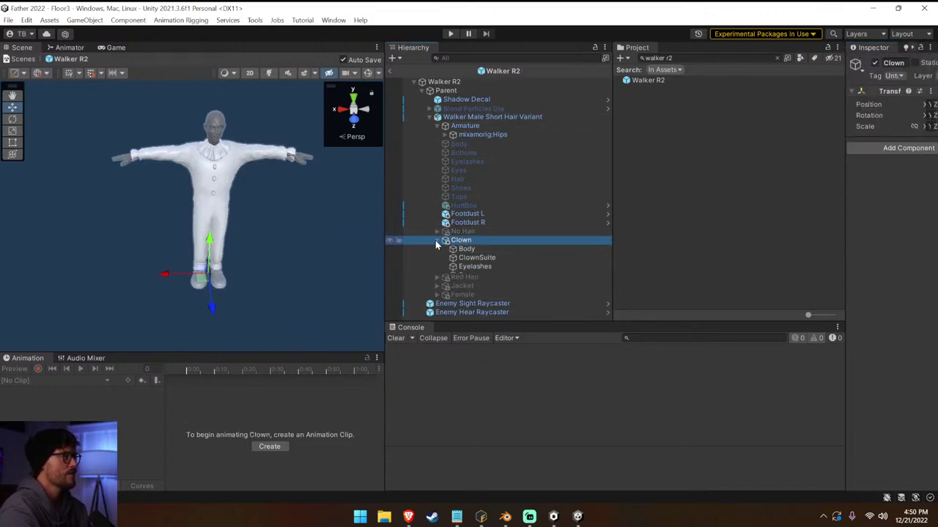
click(469, 117)
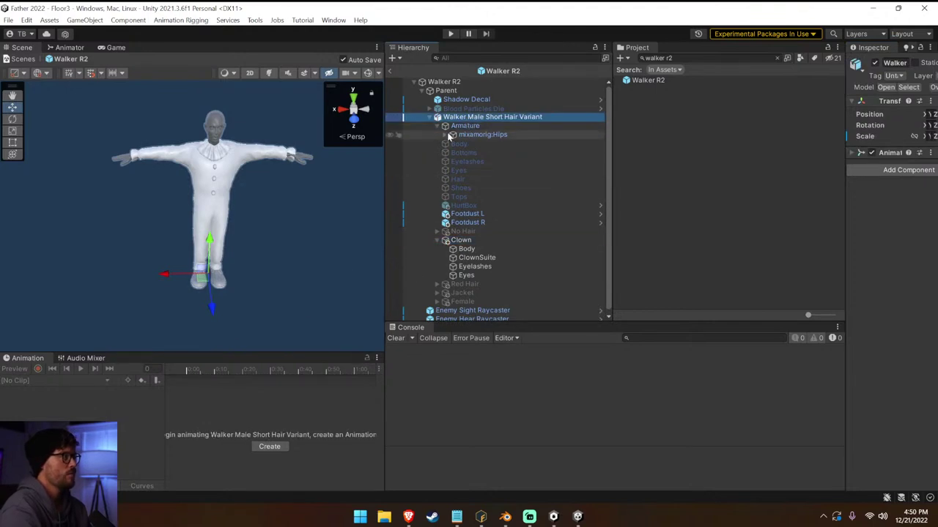
click(466, 125)
click(82, 368)
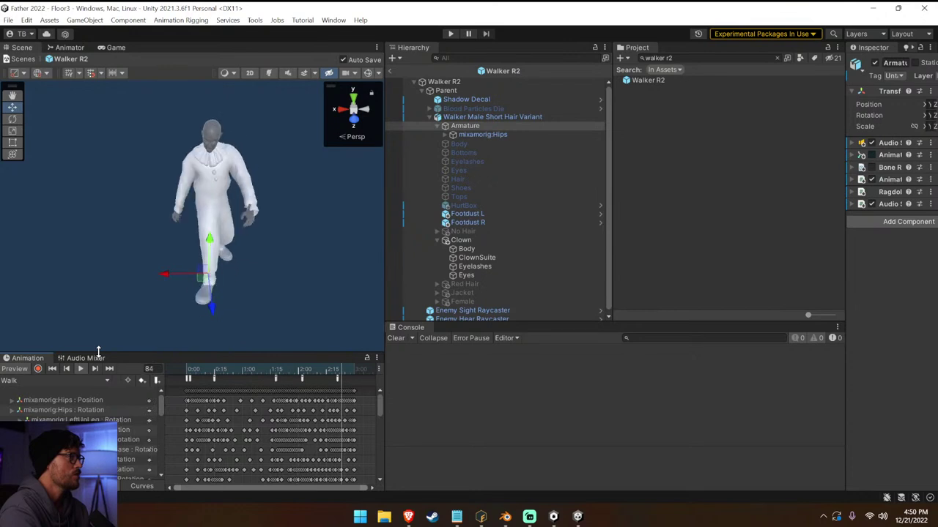
click(69, 382)
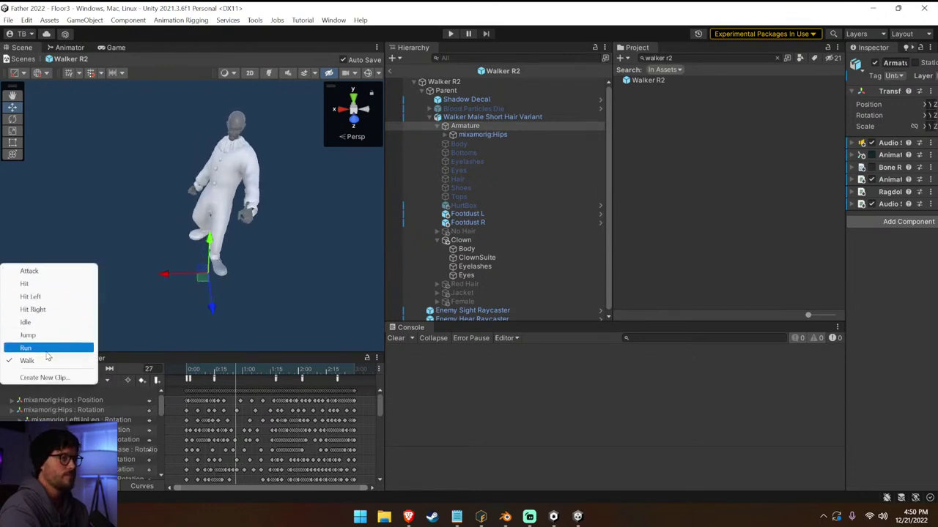
click(44, 360)
click(81, 369)
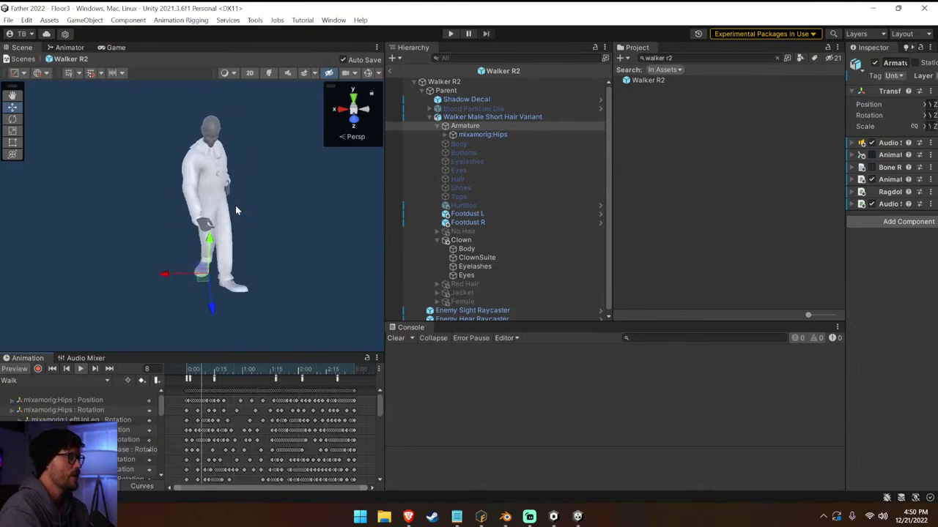
alt+drag(276, 217, 252, 122)
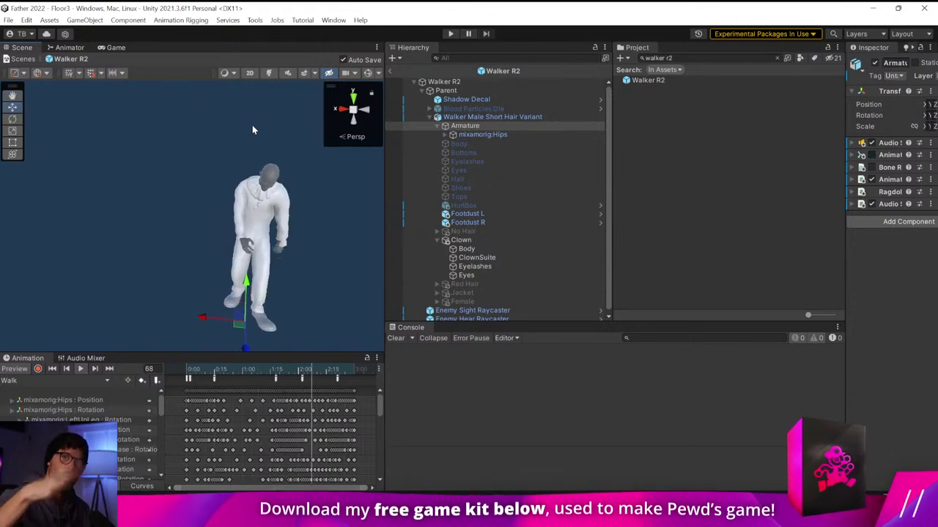
Inspect the clown mesh in an enlarged Scene view, leaving the Walk preview and closing in on the suit's sleeves.
right_drag(252, 129, 136, 174)
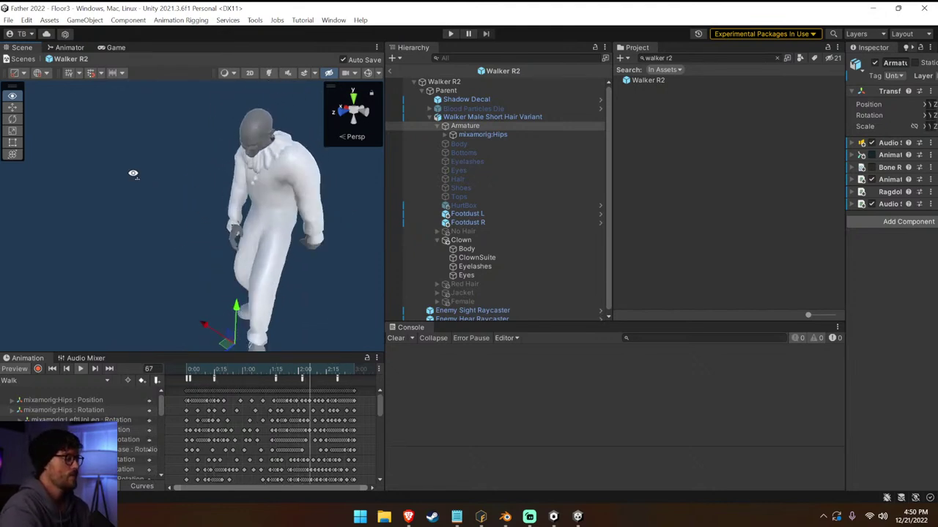
right_drag(133, 174, 482, 183)
drag(387, 159, 476, 159)
click(568, 154)
right_drag(388, 192, 190, 169)
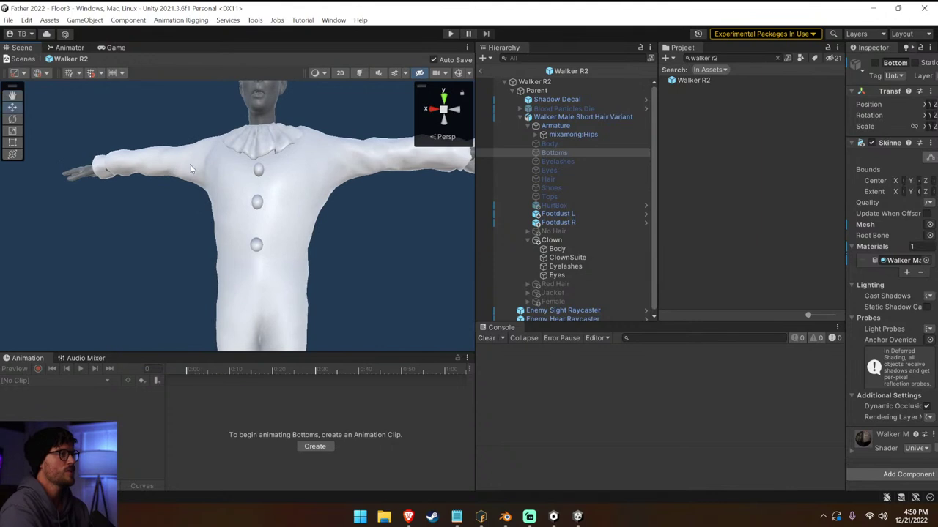
Select the ClownSuite object and reveal its source mesh asset in the project files.
right_click(553, 517)
click(555, 486)
click(373, 157)
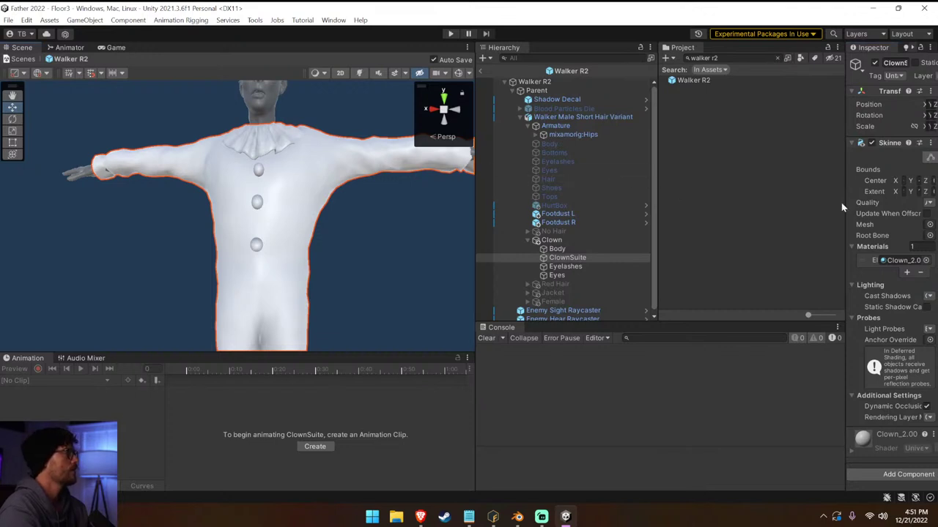
drag(844, 194, 679, 196)
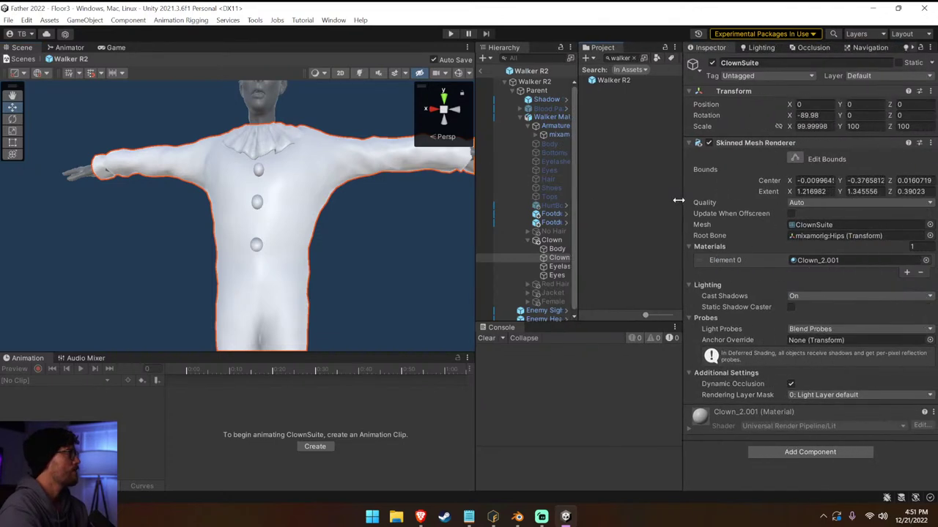
click(814, 224)
drag(681, 142, 771, 141)
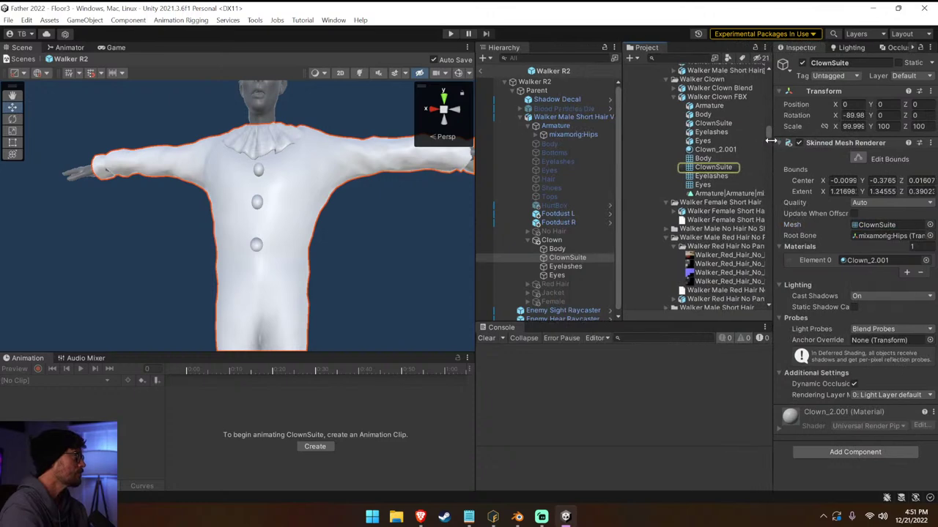
Open the Walker Clown Blend source file in Blender.
double_click(735, 98)
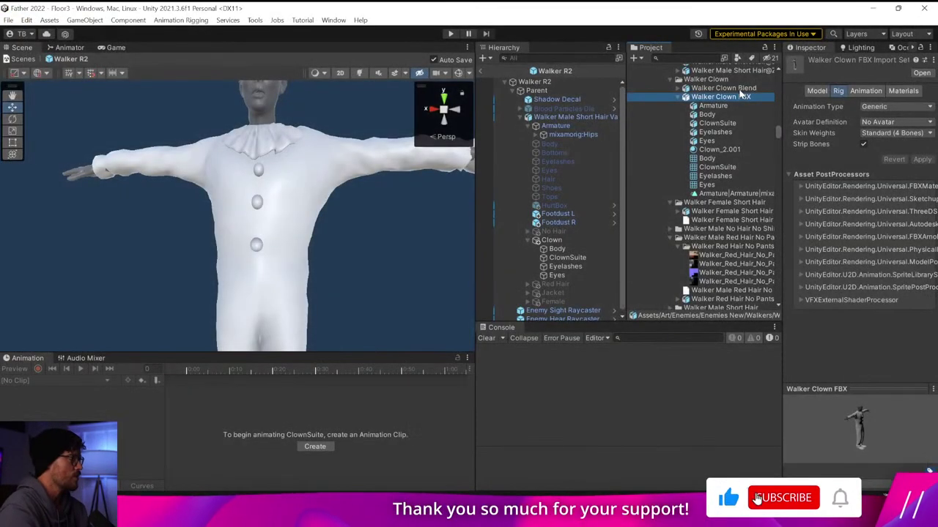
double_click(738, 89)
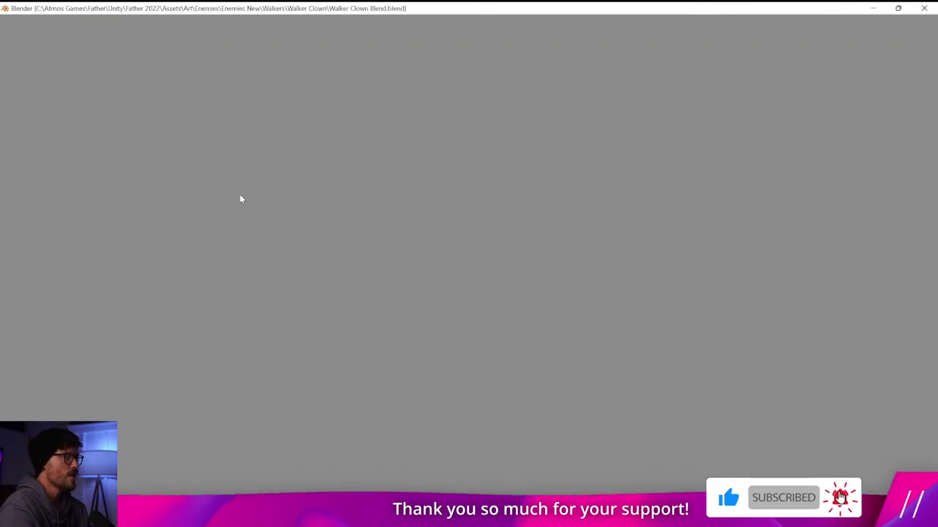
scroll(457, 189, up, 3)
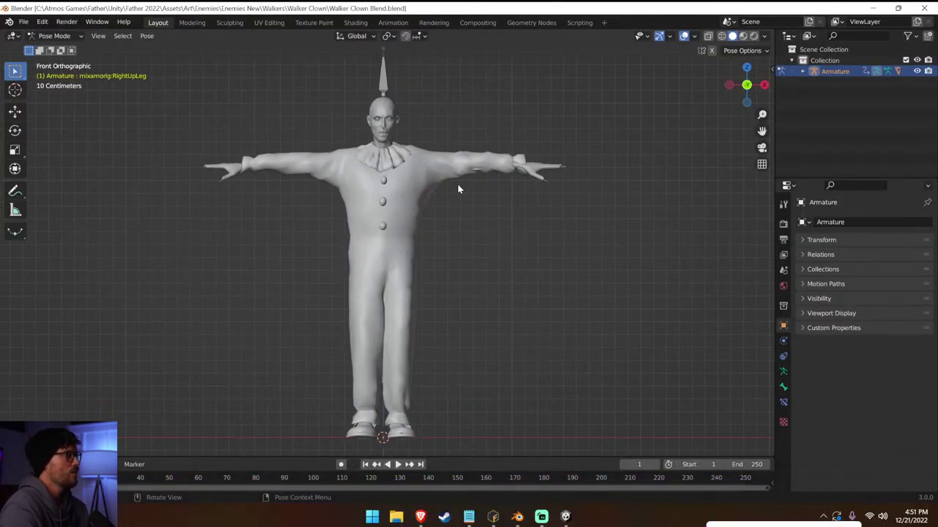
Leave Pose Mode, select ClownSuite and show it in Edit Mode from above with wireframe shading.
click(48, 36)
click(56, 49)
click(500, 164)
middle_drag(500, 158, 446, 247)
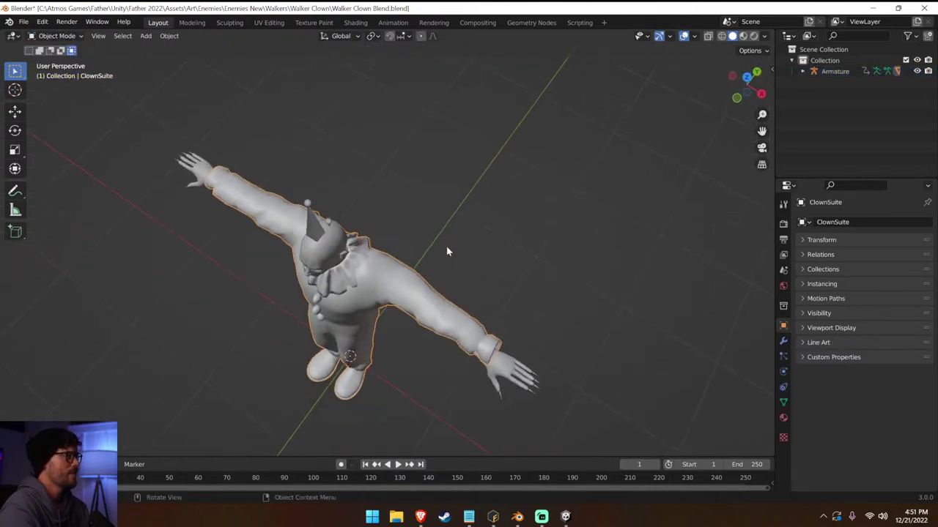
key(KP_1)
key(KP_3)
key(KP_8)
key(KP_8)
key(KP_8)
key(KP_8)
key(KP_8)
key(KP_8)
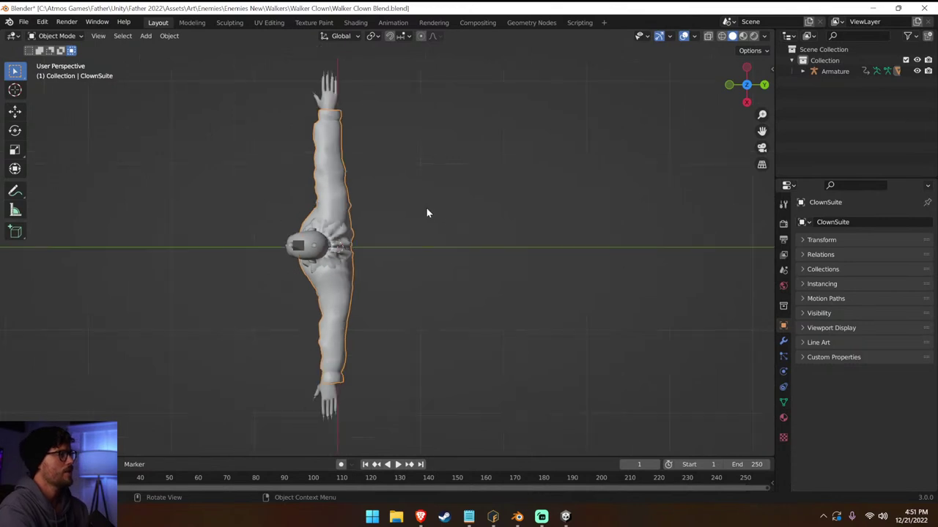
click(55, 35)
click(58, 61)
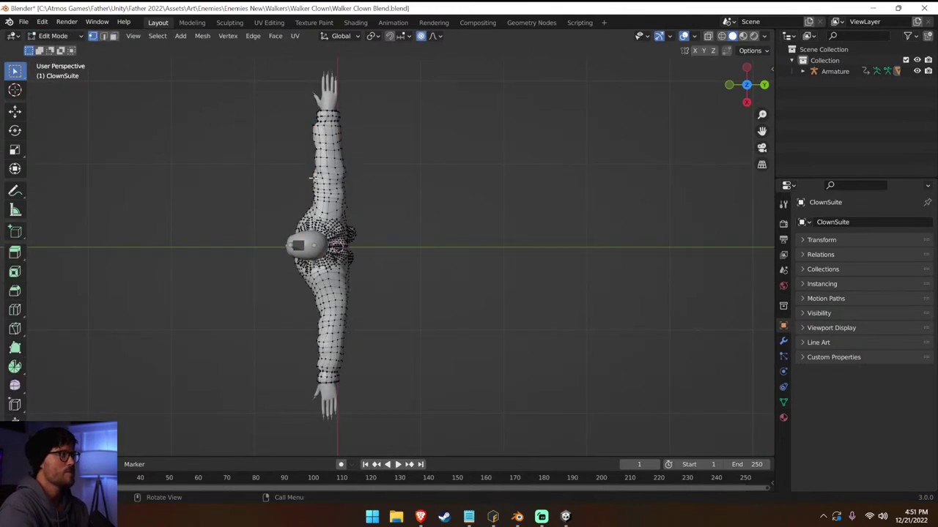
click(723, 37)
Shift the character's left sleeve end forward about 0.015 m over the wrist using smooth proportional editing, and refine its position.
drag(371, 404, 295, 351)
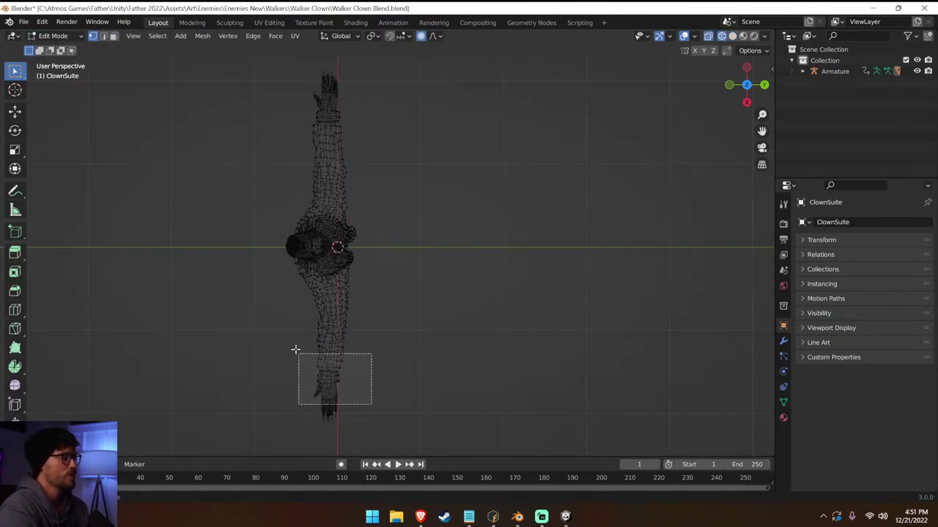
drag(293, 316, 293, 317)
drag(388, 409, 274, 339)
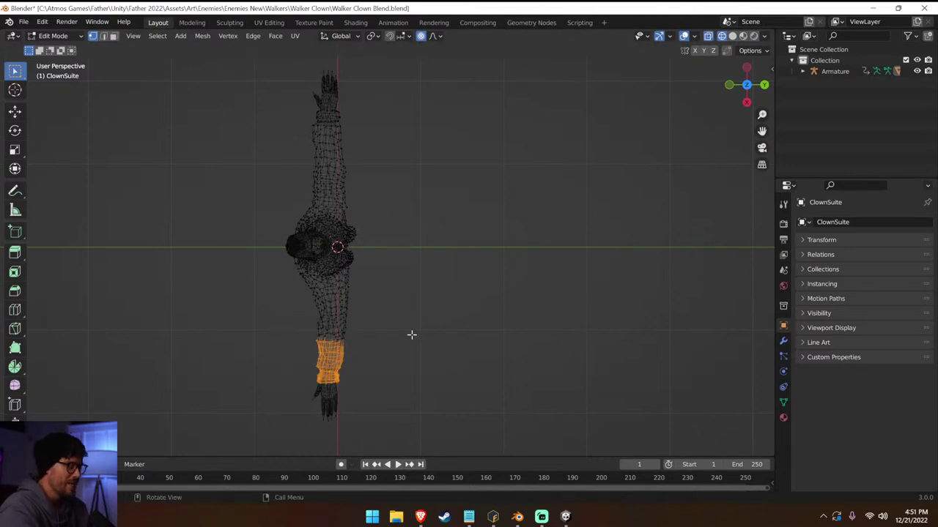
key(g)
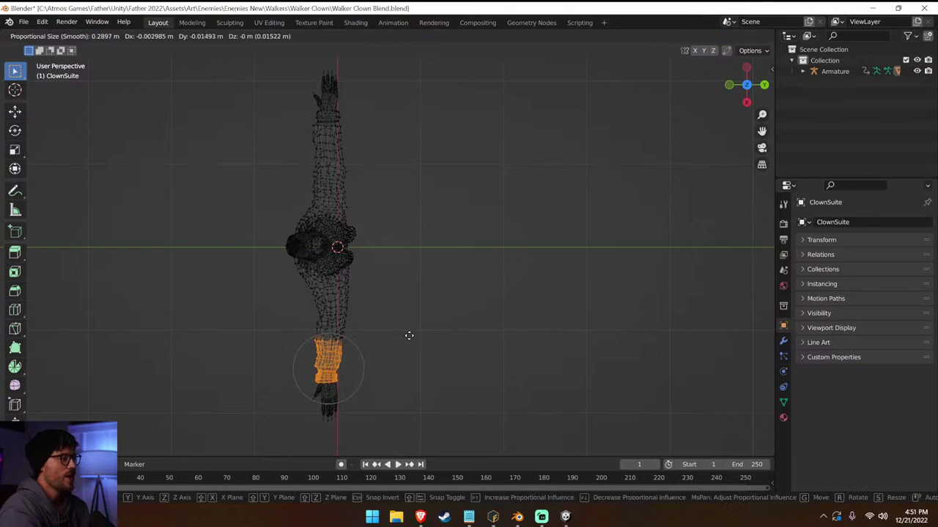
click(410, 336)
drag(351, 350, 351, 349)
key(g)
click(381, 342)
Move the forearm and cuff vertices of the character's right sleeve forward over the wrist.
drag(289, 90, 375, 186)
key(g)
click(408, 201)
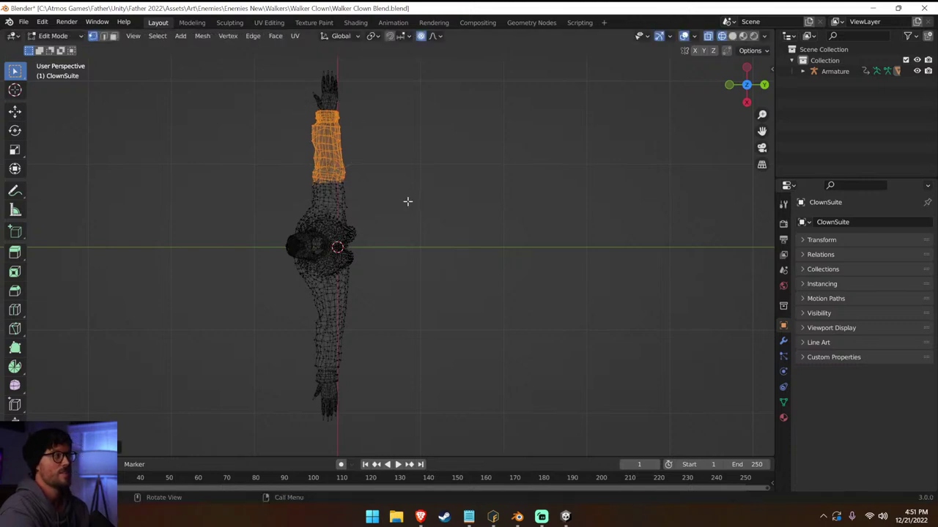
Rotate the character's right cuff in front view, turning its outer edge vertices about -5.6 degrees.
key(KP_1)
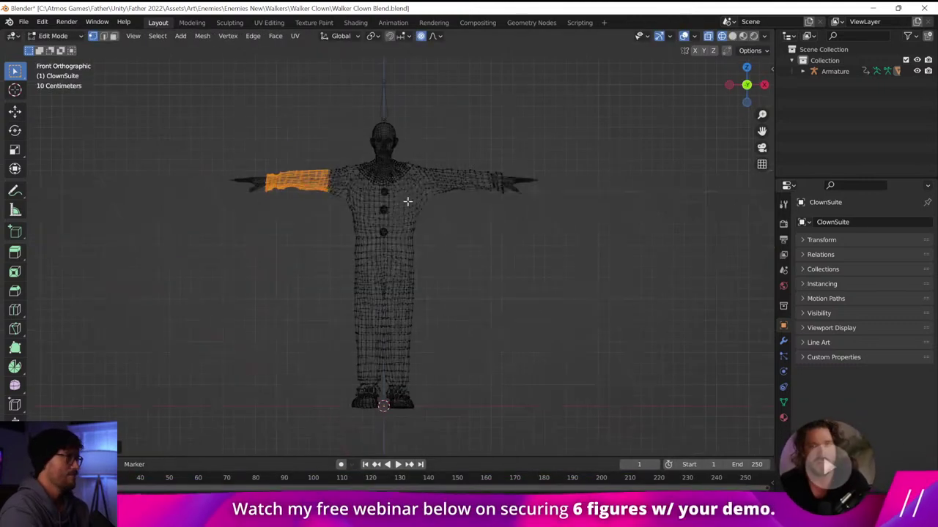
drag(268, 204, 284, 208)
key(r)
click(297, 204)
key(r)
click(287, 195)
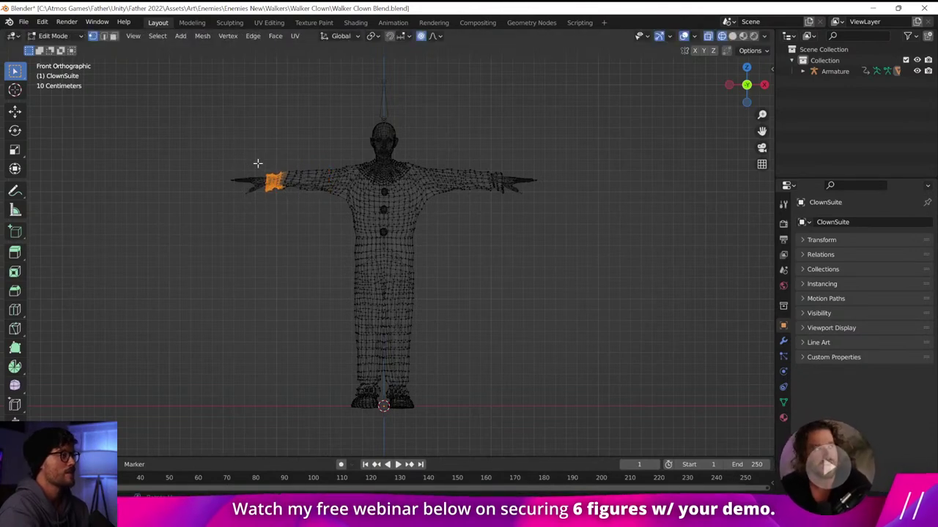
key(r)
scroll(293, 210, up, 13)
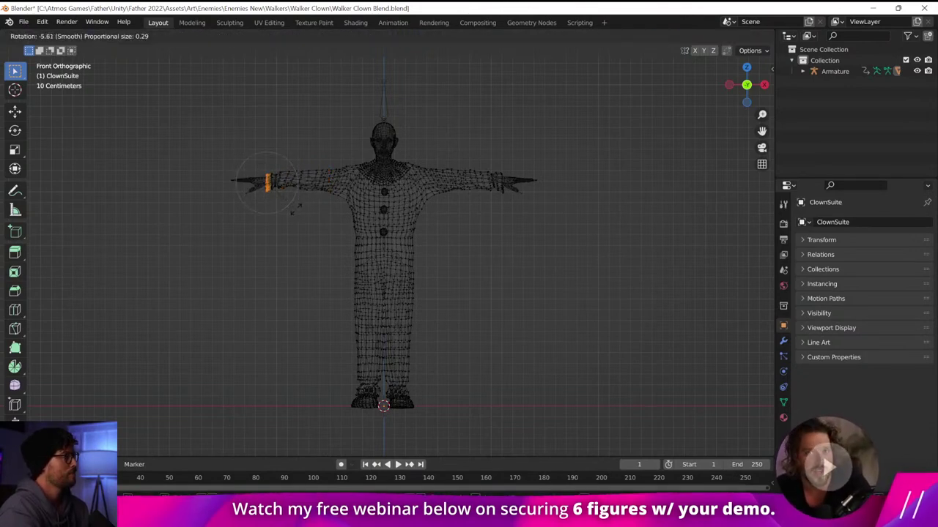
click(294, 209)
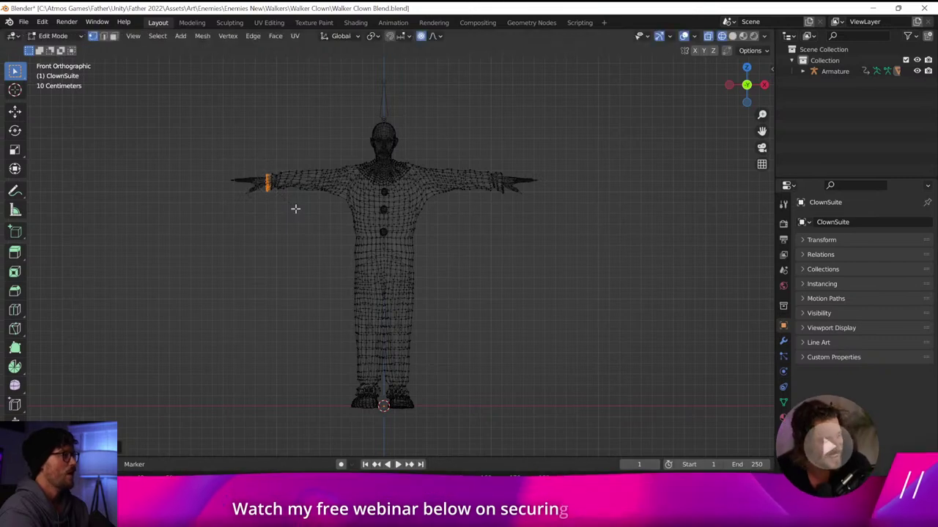
Rotate the outer edge vertices of the character's left cuff to straighten it in front view.
drag(534, 167, 501, 207)
key(s)
key(Escape)
key(r)
click(569, 220)
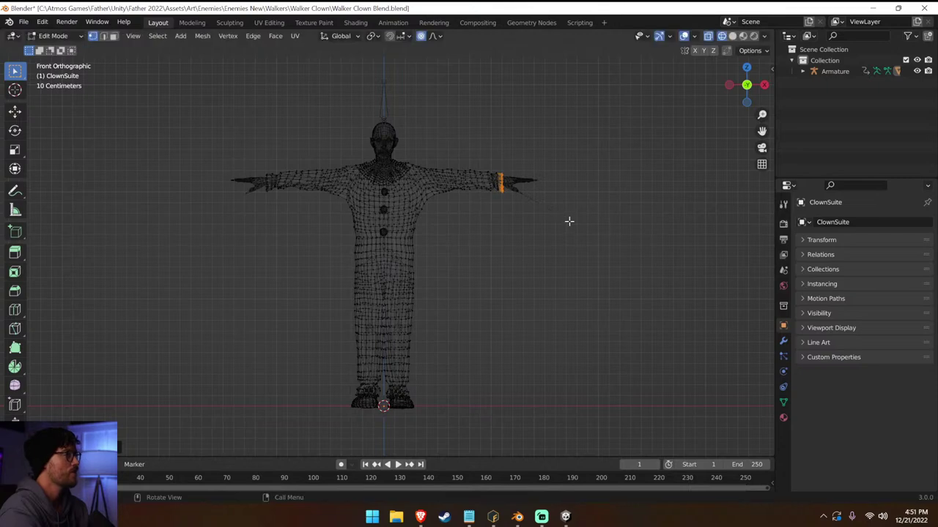
Return to solid shading and Object Mode, and inspect the reshaped sleeves around the wrists.
click(730, 37)
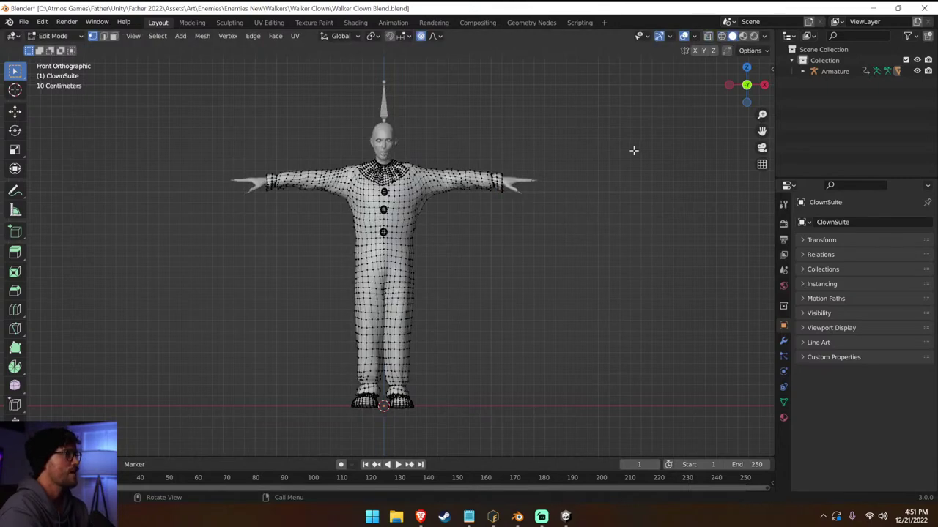
click(69, 36)
click(52, 47)
middle_drag(480, 181, 479, 178)
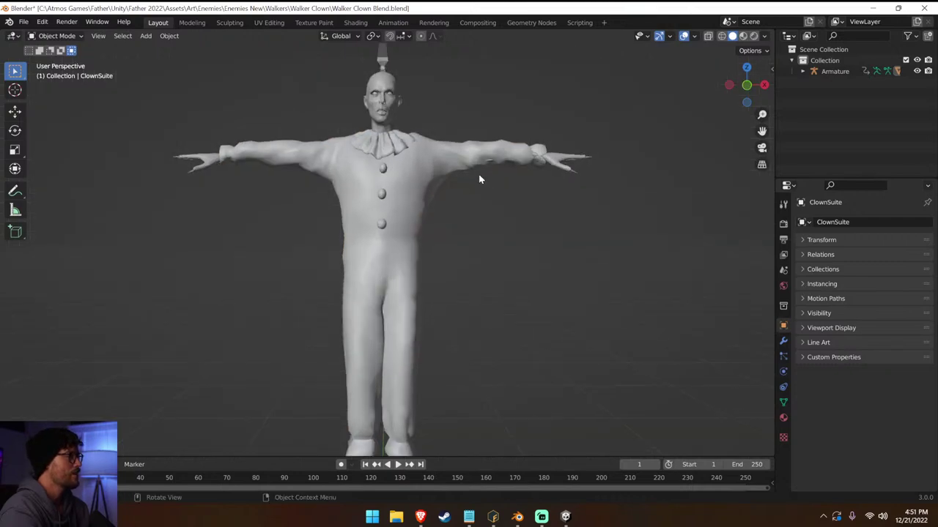
middle_drag(407, 170, 359, 190)
Reopen ClownSuite in Edit Mode and display it as a wireframe from above.
click(363, 155)
click(57, 36)
click(53, 61)
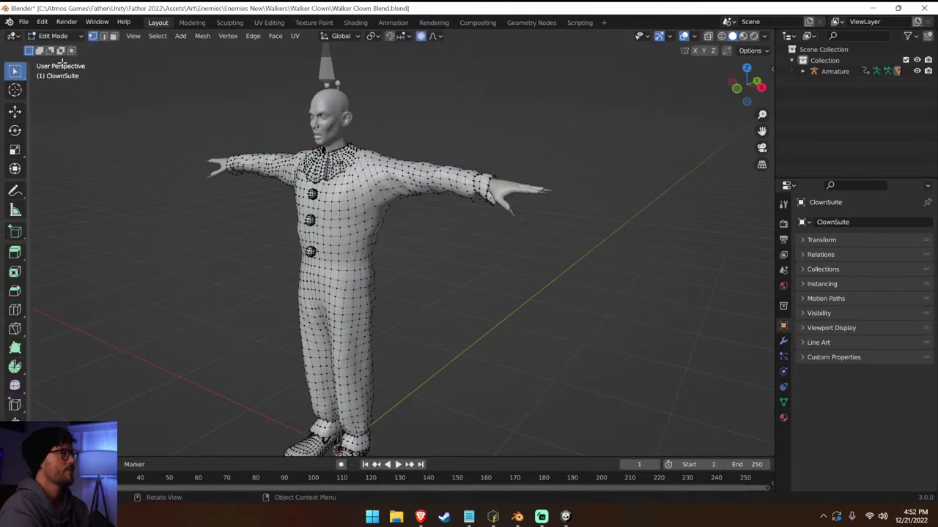
key(KP_1)
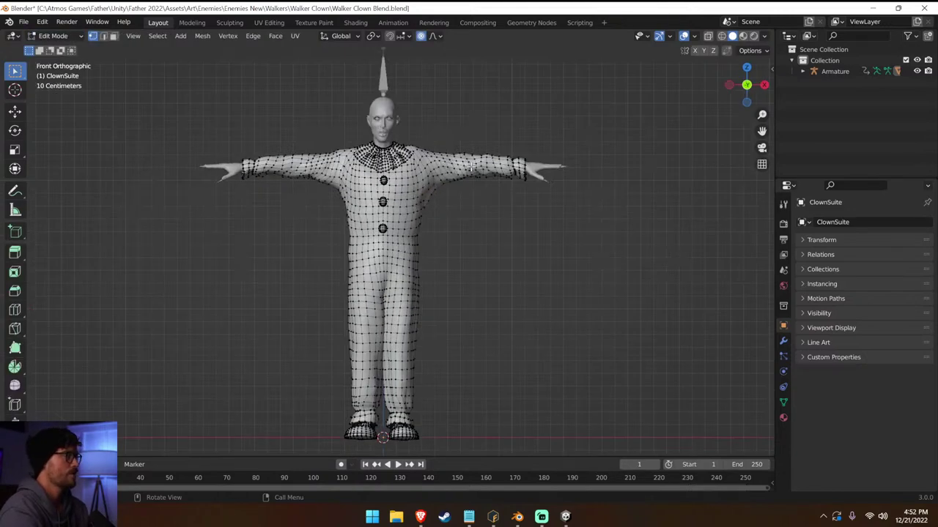
key(KP_8)
key(KP_8)
key(KP_8)
key(KP_8)
key(KP_8)
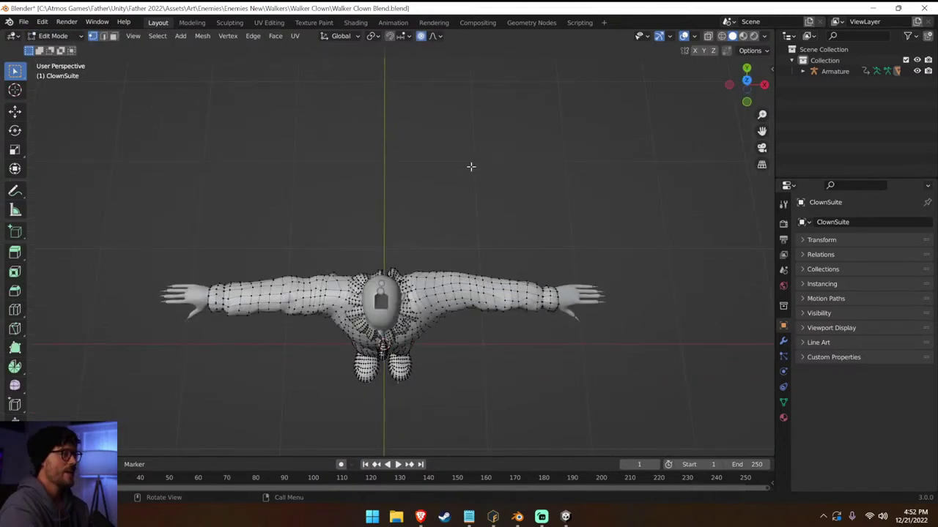
click(722, 36)
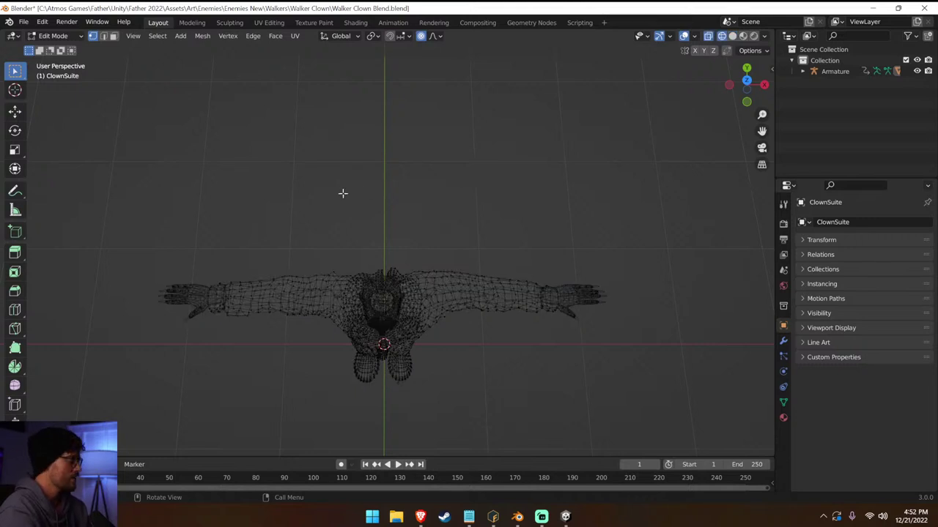
Scale up the character's right cuff by about 1.13 with a proportional size of 0.10.
key(KP_8)
key(KP_8)
drag(176, 297, 243, 370)
key(s)
scroll(252, 367, down, 1)
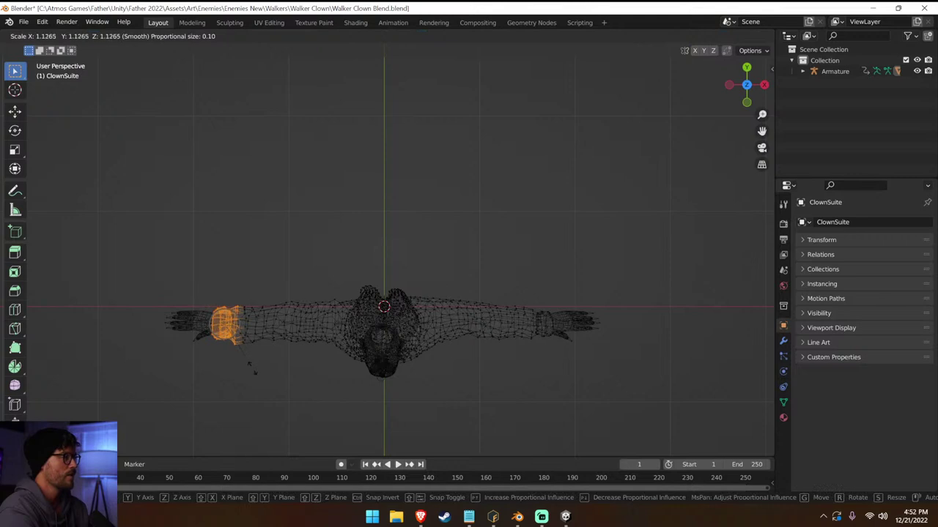
click(252, 368)
Select the character's left cuff vertices and scale them up slightly around the wrist.
mouse_move(521, 299)
mouse_down()
mouse_move(560, 342)
mouse_move(524, 301)
mouse_up()
mouse_move(557, 301)
mouse_down()
mouse_move(530, 334)
mouse_move(534, 344)
mouse_up()
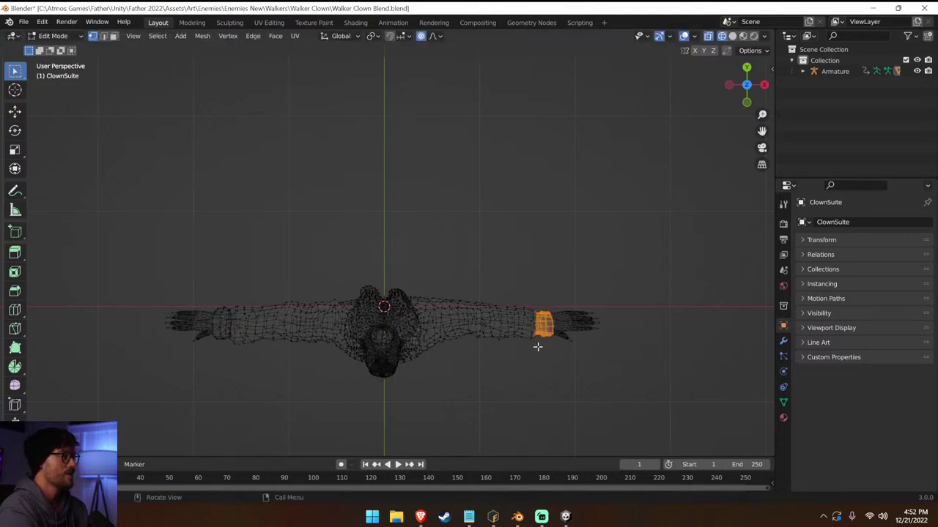
key(s)
click(555, 357)
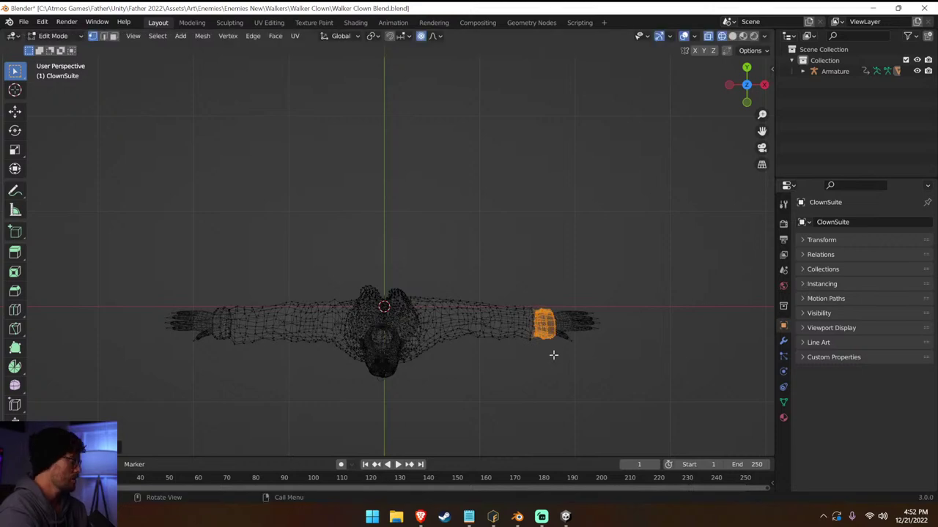
Scale the outer edge of the left cuff in front view and try the same on the right cuff.
key(KP_1)
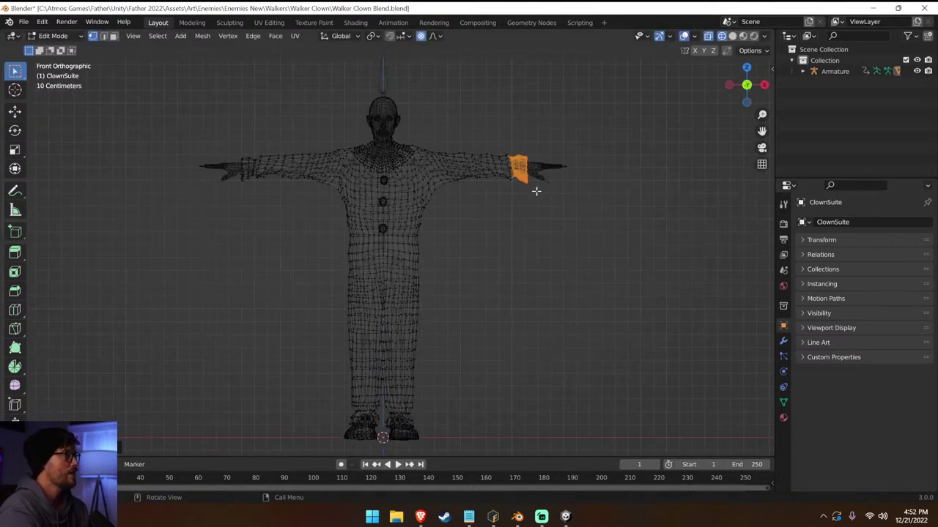
drag(541, 150, 521, 193)
key(s)
click(579, 215)
drag(224, 151, 254, 199)
key(s)
key(Escape)
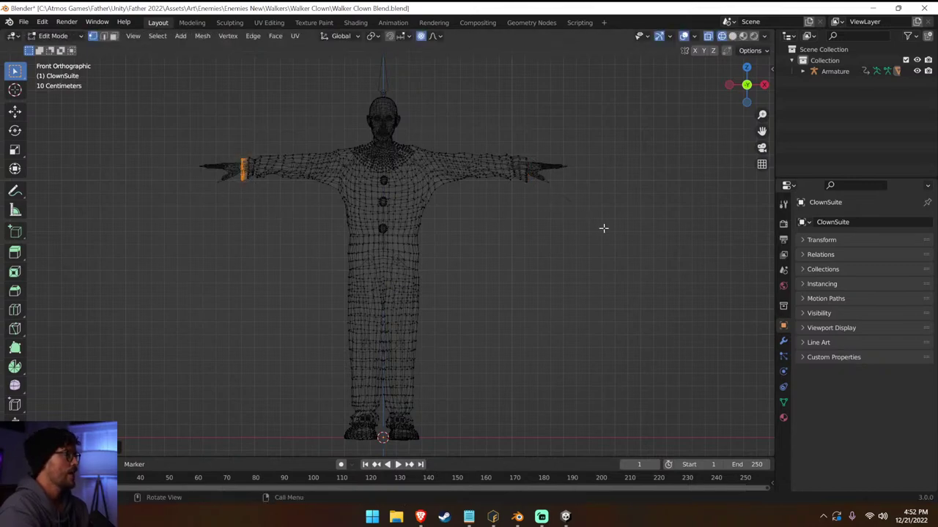
Finish editing the suit mesh by returning to Object Mode with solid shading.
click(58, 36)
click(60, 48)
click(206, 147)
click(71, 36)
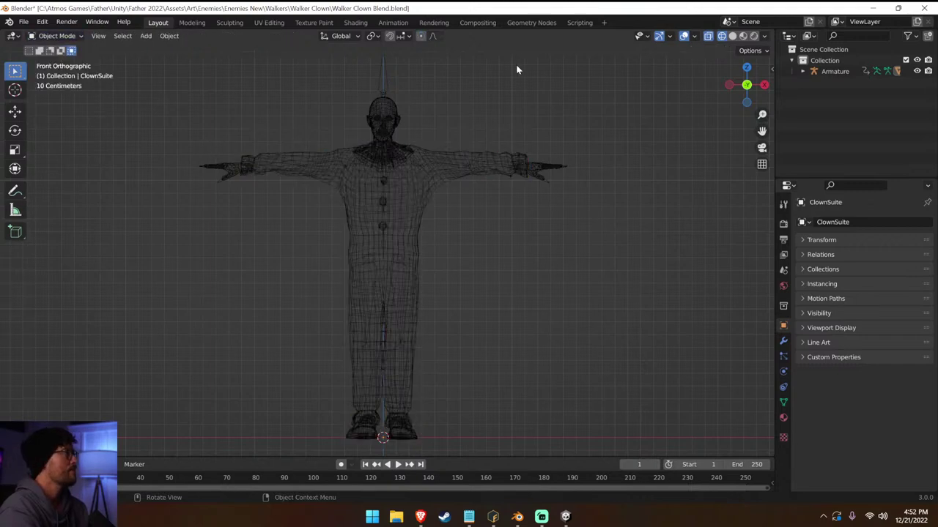
click(731, 37)
Select the armature, switch it to Pose Mode and check the clown's cuffs from the side.
click(55, 36)
click(282, 165)
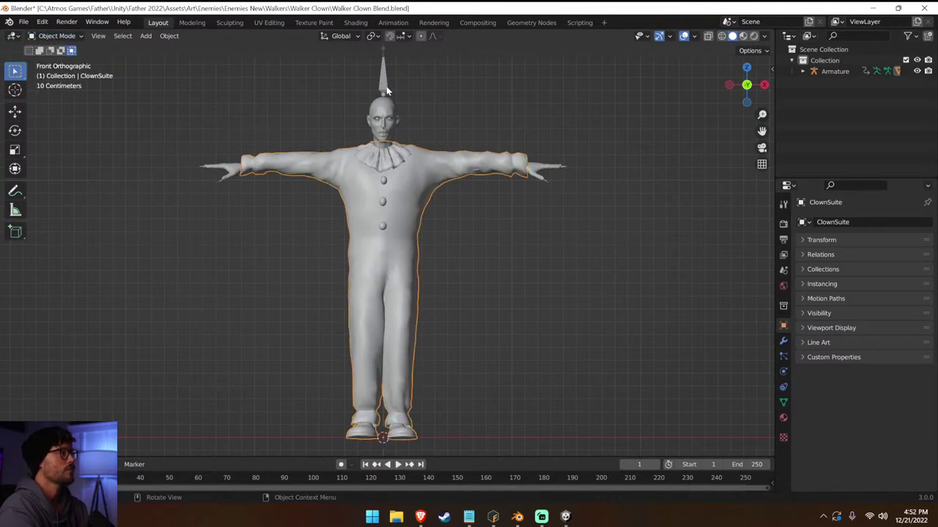
click(283, 165)
click(55, 36)
click(53, 65)
middle_drag(614, 139, 675, 188)
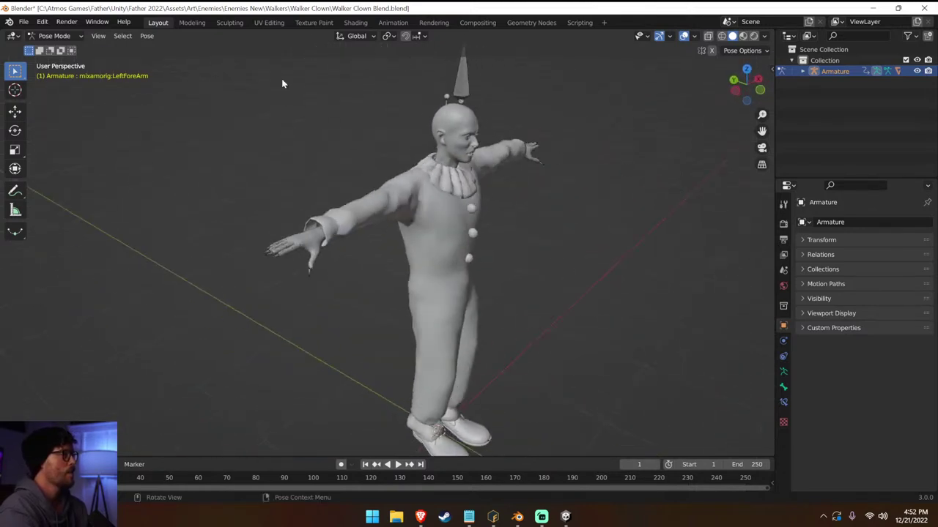
Export the adjusted clown as FBX, overwriting Walker Clown FBX.fbx in the Walker Clown folder.
click(23, 21)
mouse_move(84, 180)
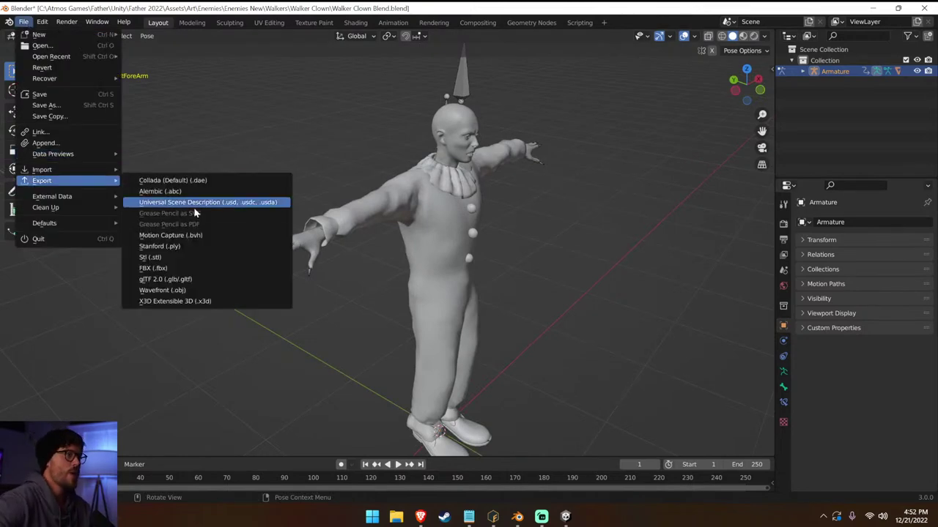
click(154, 268)
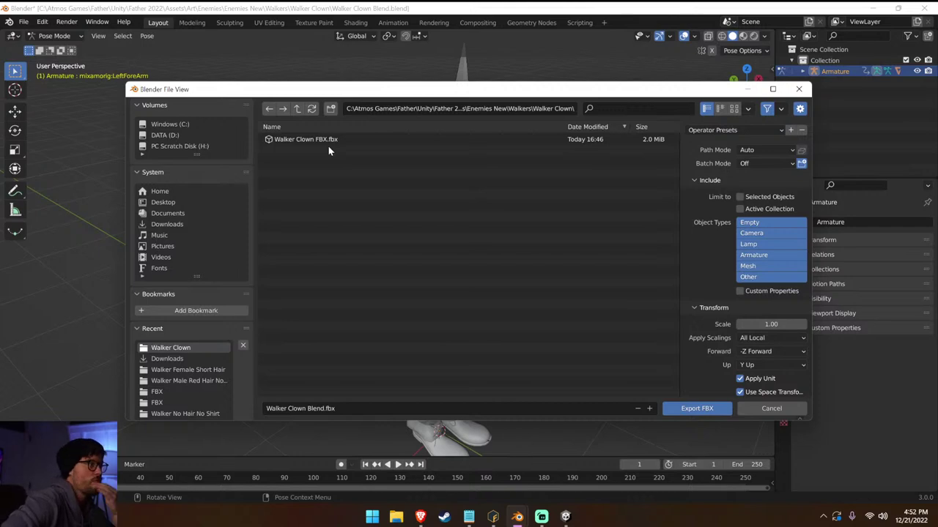
click(328, 142)
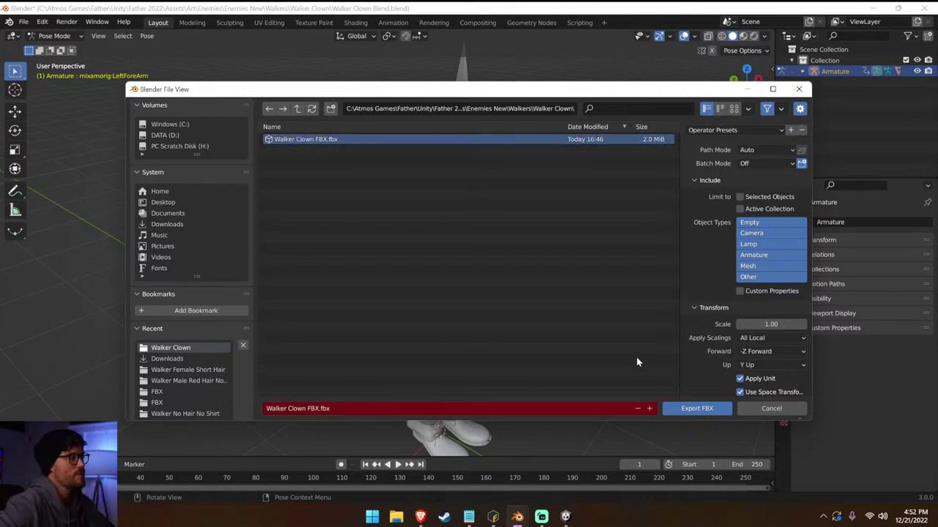
click(696, 408)
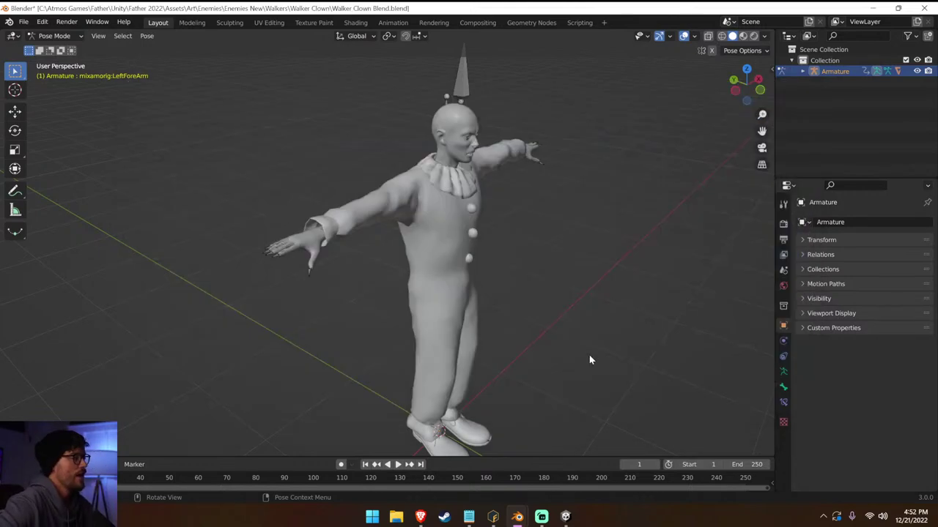
Switch to Unity and play the Walk animation from mixamorig:Hips to check the clown's sleeves, finishing with the Clown object selected.
click(573, 517)
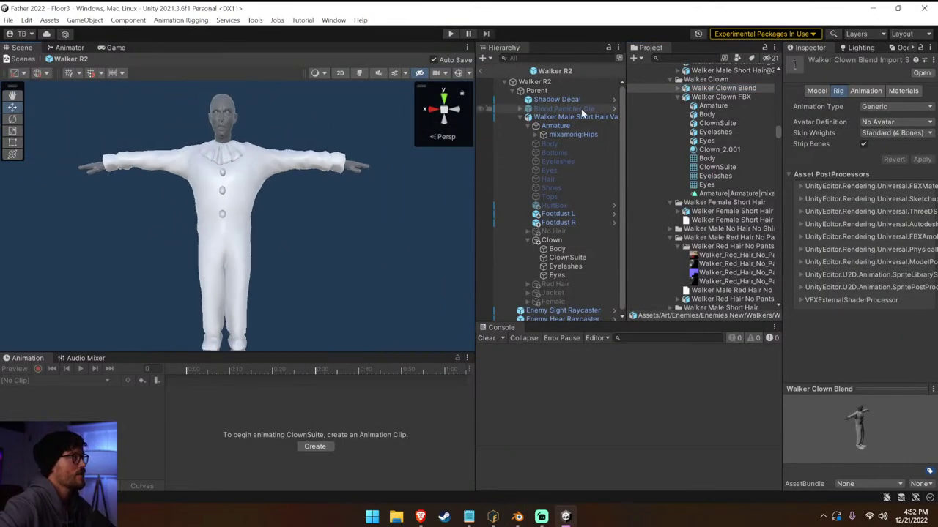
click(577, 135)
click(81, 369)
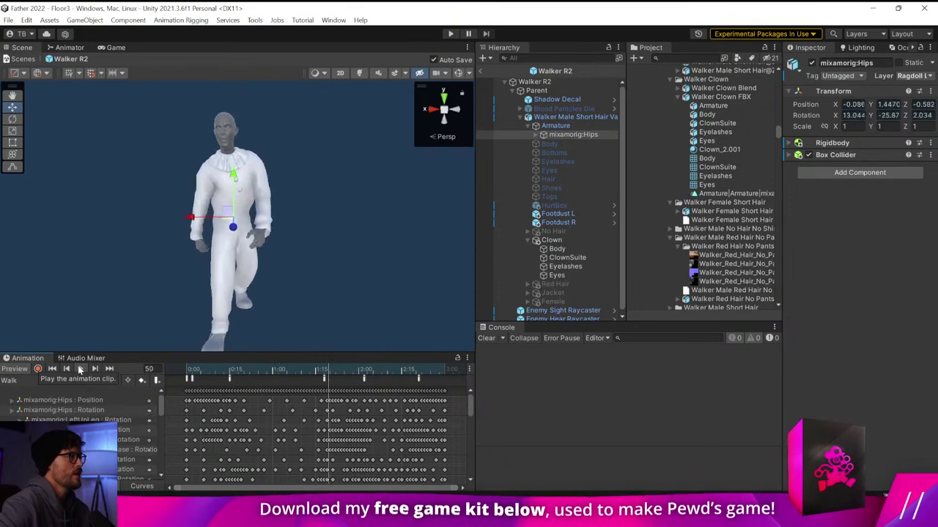
click(567, 243)
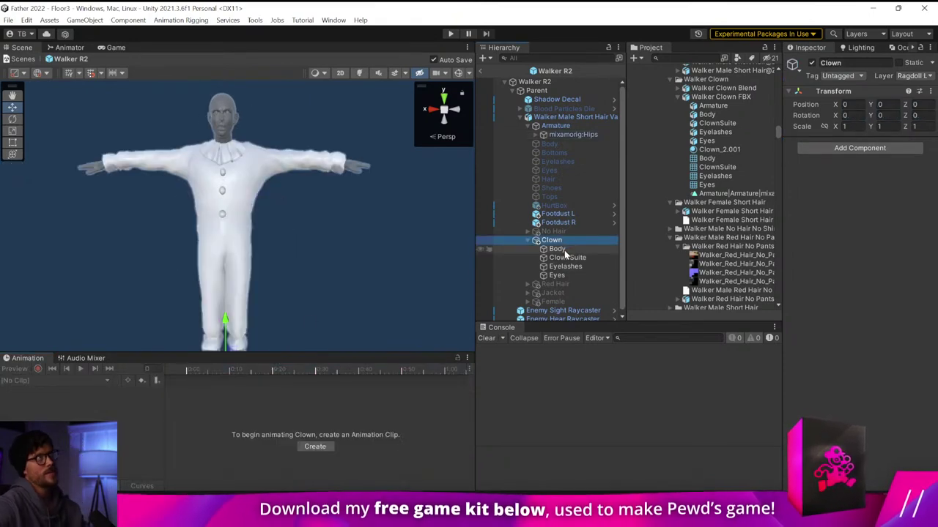
Expand mixamorig:Hips, widen the Hierarchy, search the project for "wig" and open the Clown Wig model in Blender.
click(541, 134)
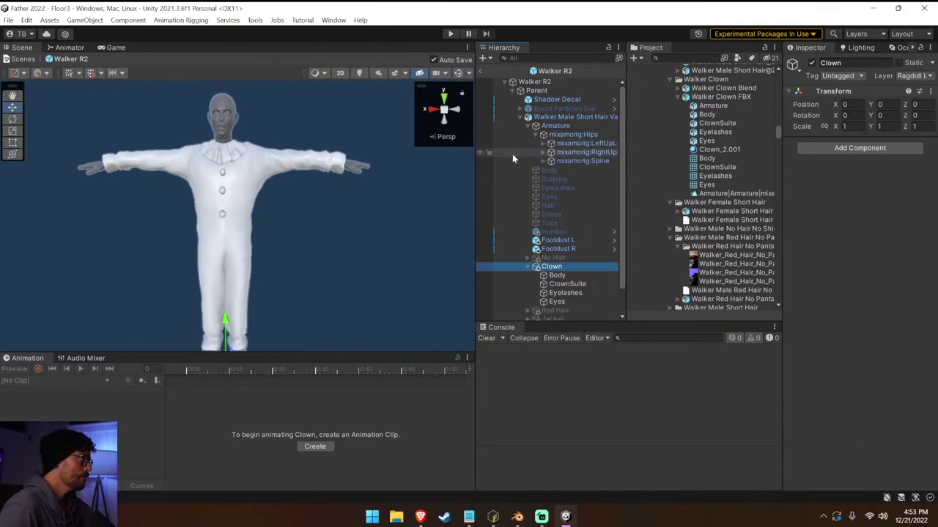
drag(474, 161, 370, 173)
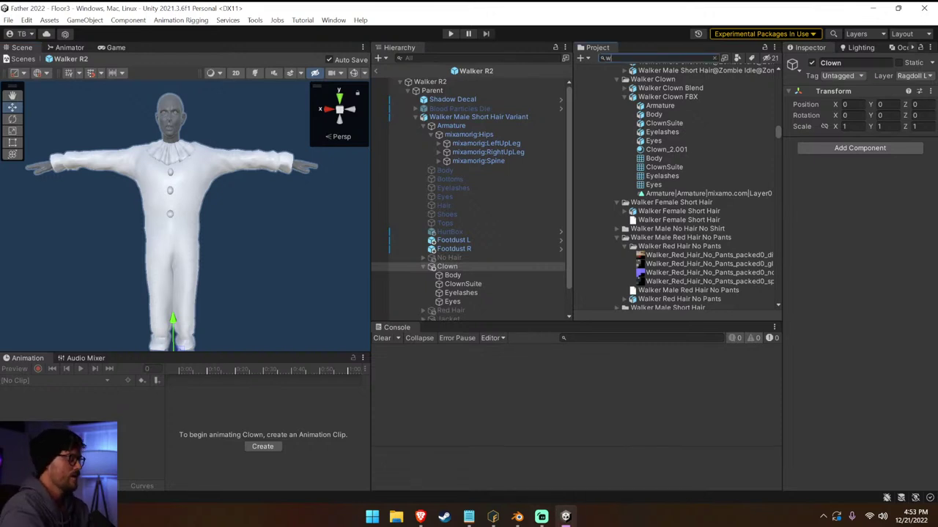
text(ig)
double_click(641, 82)
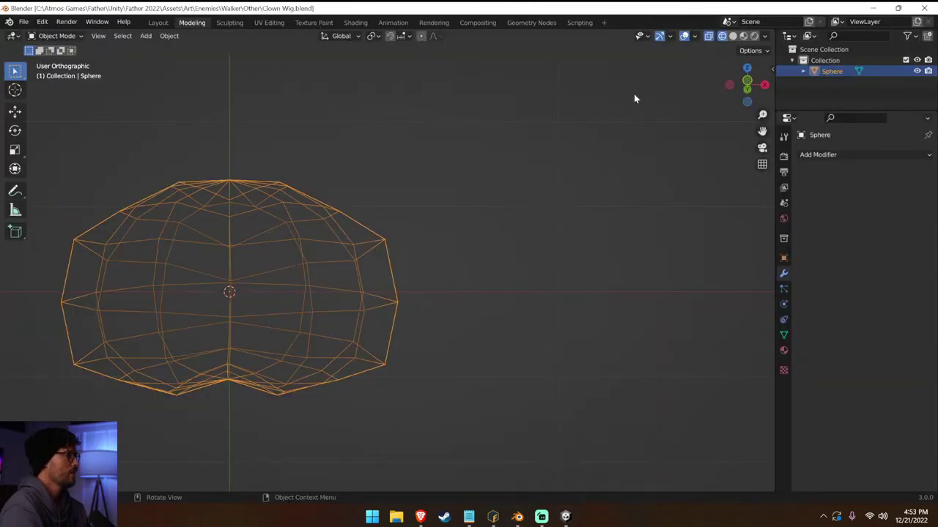
Dismiss the splash screen and copy the wig's Sphere object in Object Mode.
key(ctrl+a)
click(292, 129)
click(259, 194)
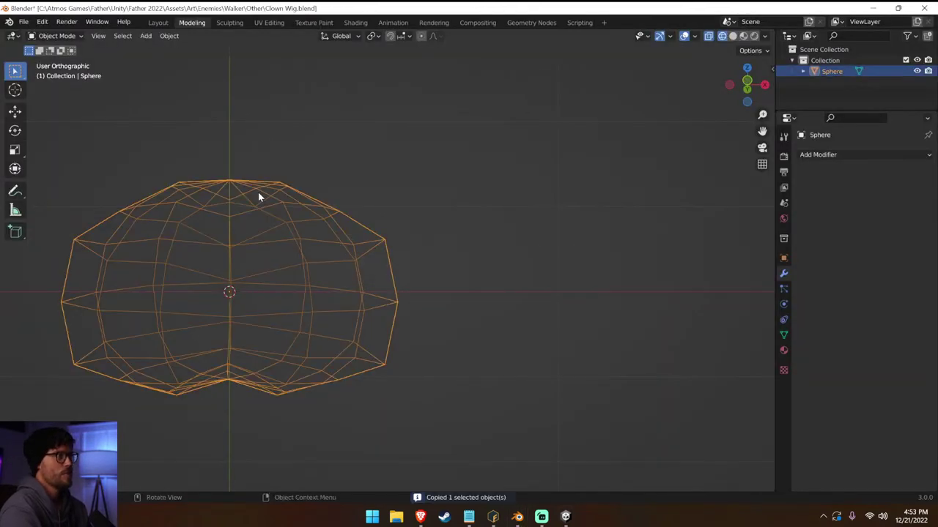
click(25, 22)
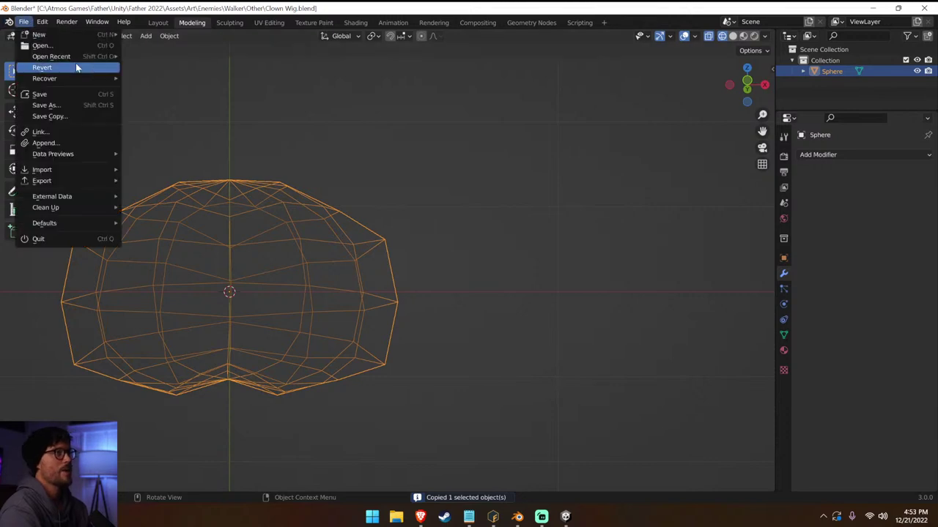
mouse_move(103, 57)
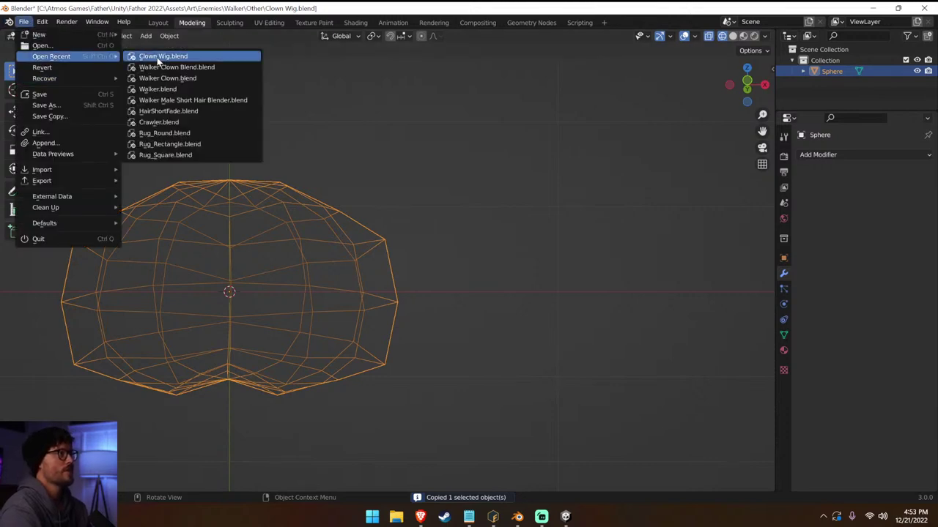
click(174, 66)
click(560, 276)
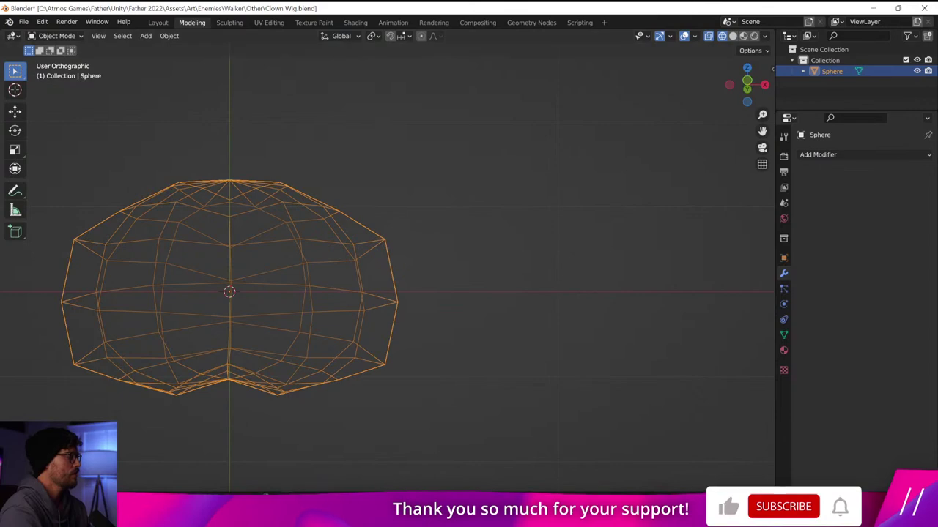
Switch to the Walker Clown Blend window, save the file and try to paste the wig beside the armature.
click(529, 433)
middle_drag(582, 353, 500, 171)
key(ctrl+s)
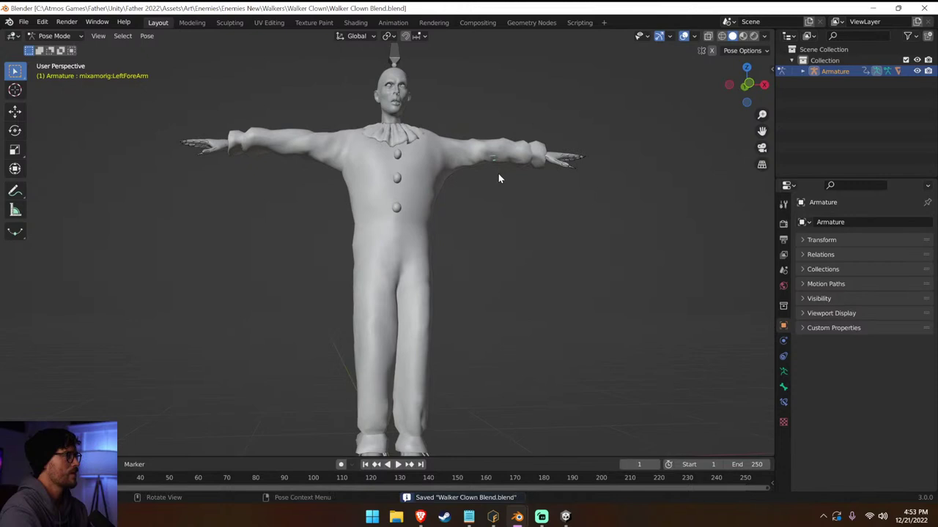
key(ctrl+v)
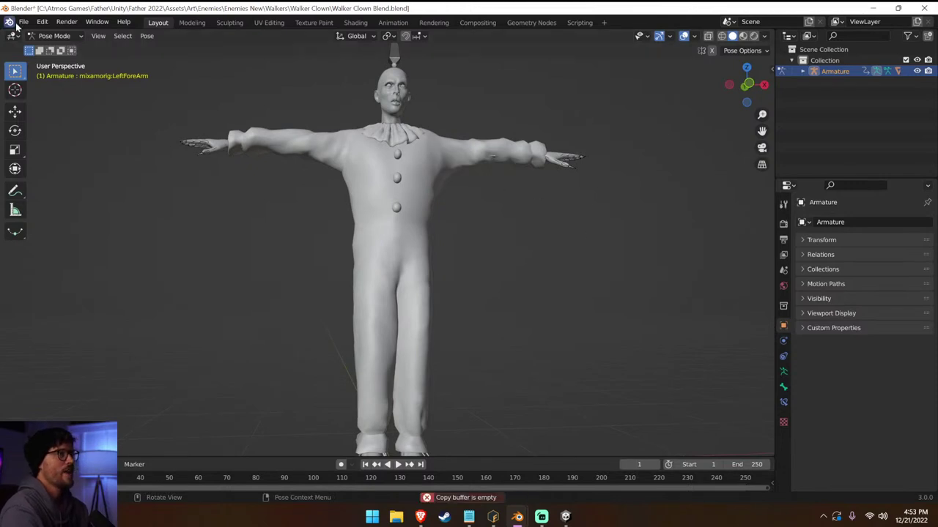
Return to the Clown Wig window and copy the wig object again.
mouse_move(532, 510)
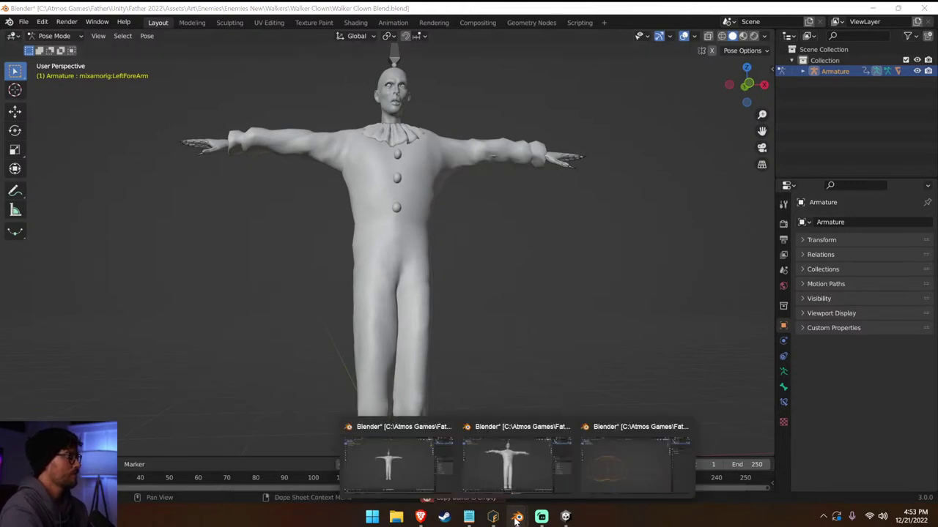
click(636, 447)
key(ctrl+a)
key(Escape)
key(ctrl+c)
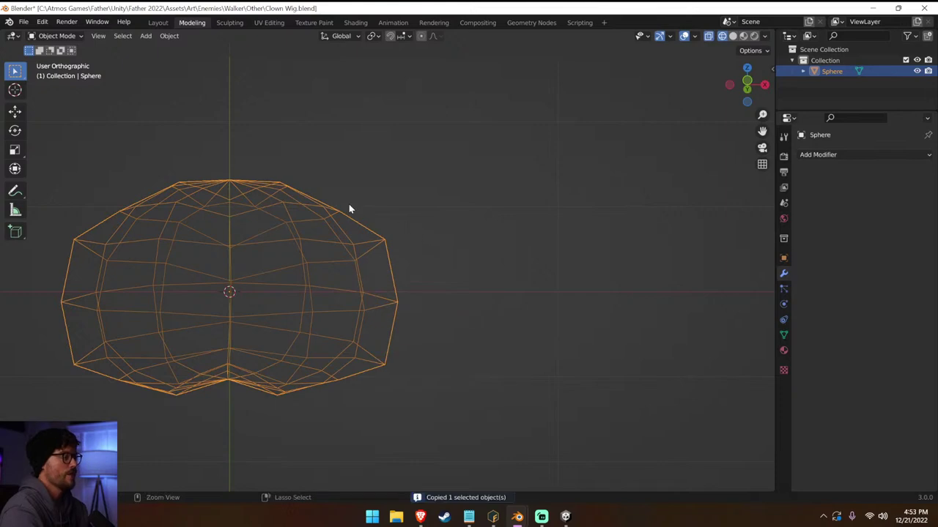
Close the extra Blender window that holds Walker Clown.blend.
mouse_move(517, 517)
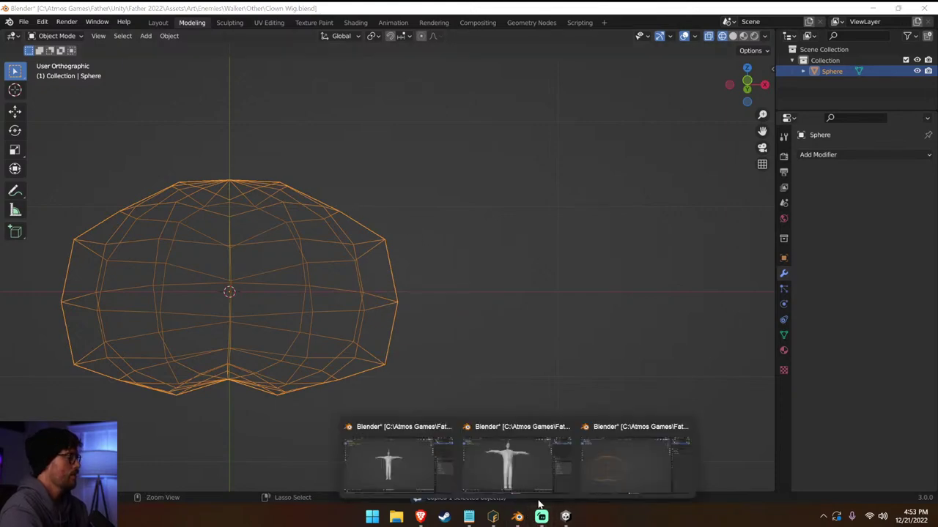
click(443, 440)
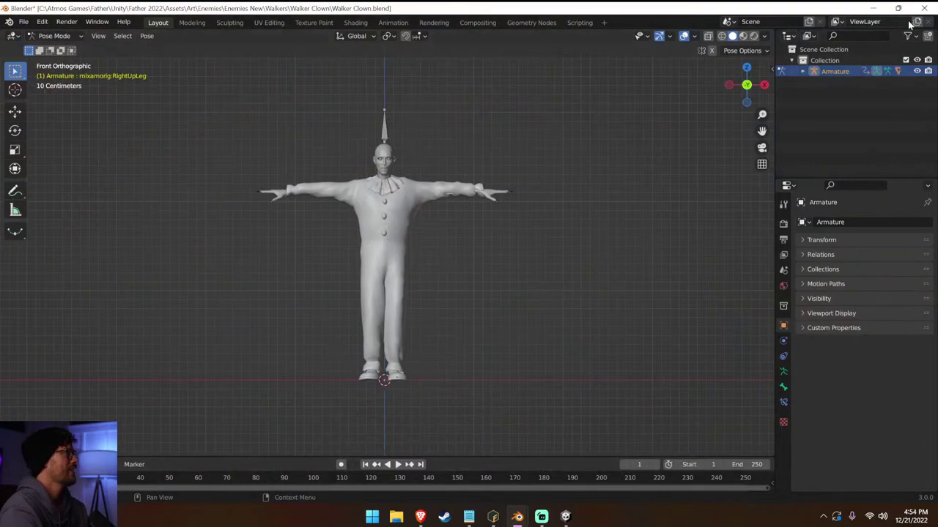
click(924, 8)
click(504, 277)
Return to the Walker Clown Blend window and try to paste the copied wig again.
mouse_move(517, 516)
click(492, 468)
key(ctrl+v)
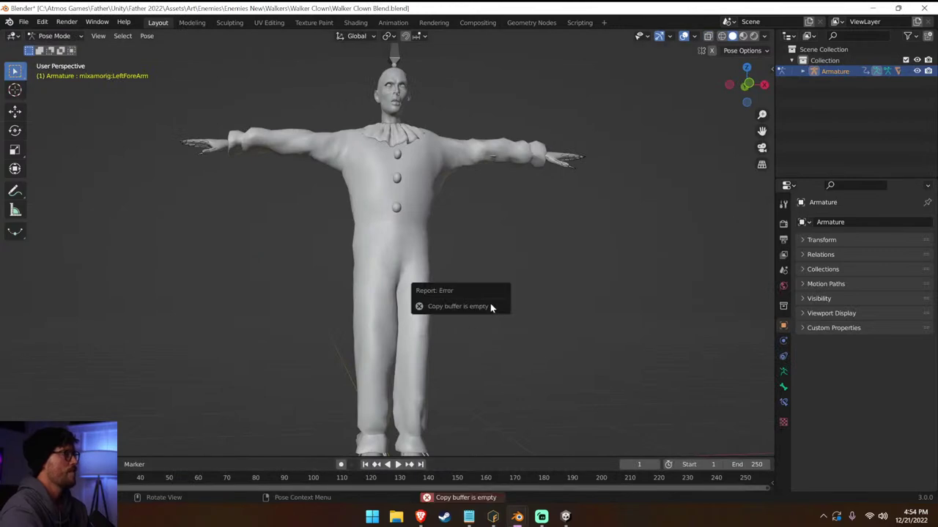
click(23, 21)
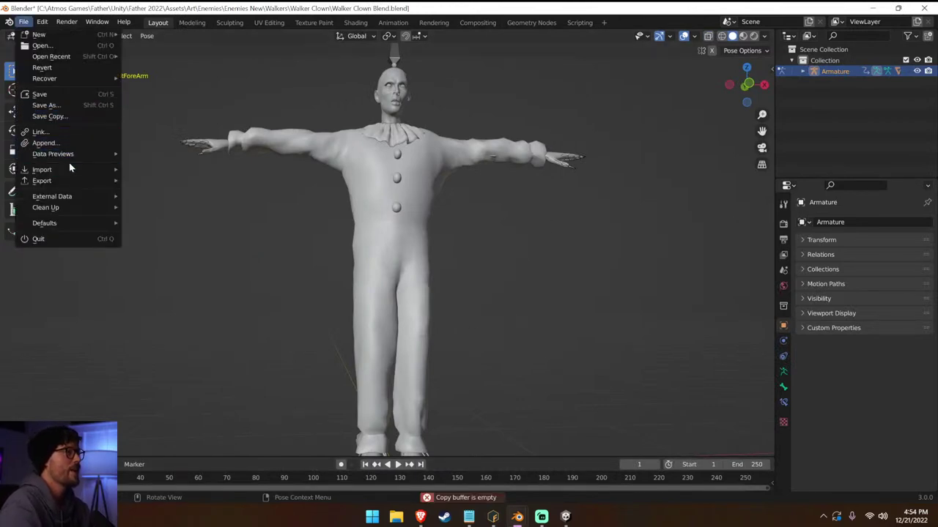
mouse_move(85, 172)
click(154, 257)
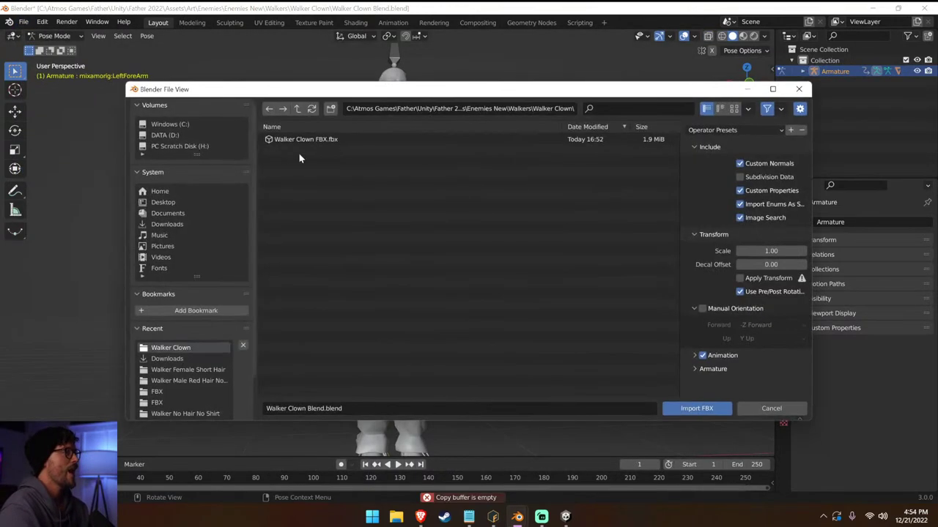
click(296, 109)
click(297, 110)
click(297, 109)
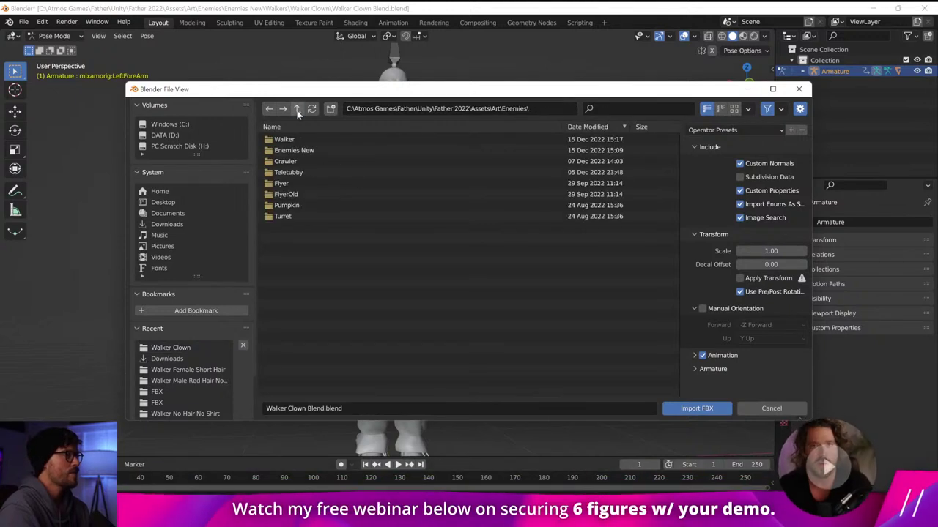
double_click(293, 139)
double_click(296, 149)
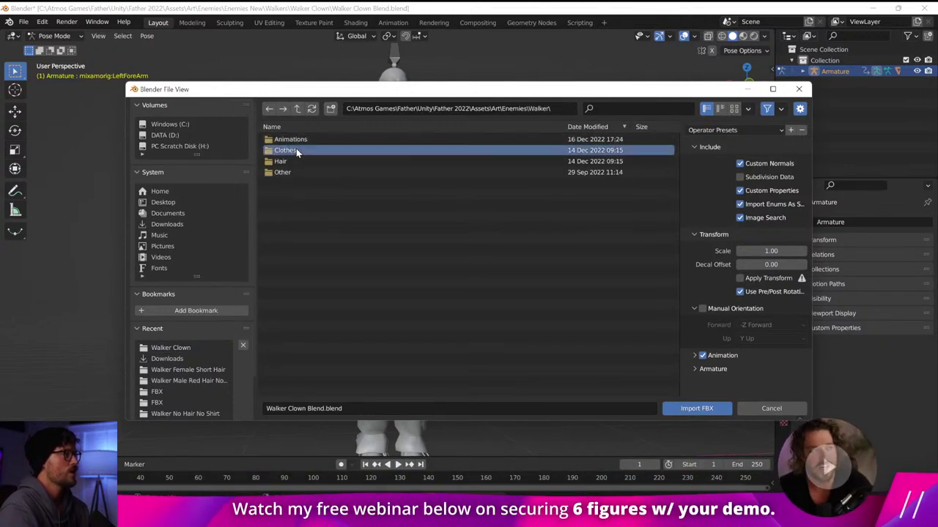
click(297, 110)
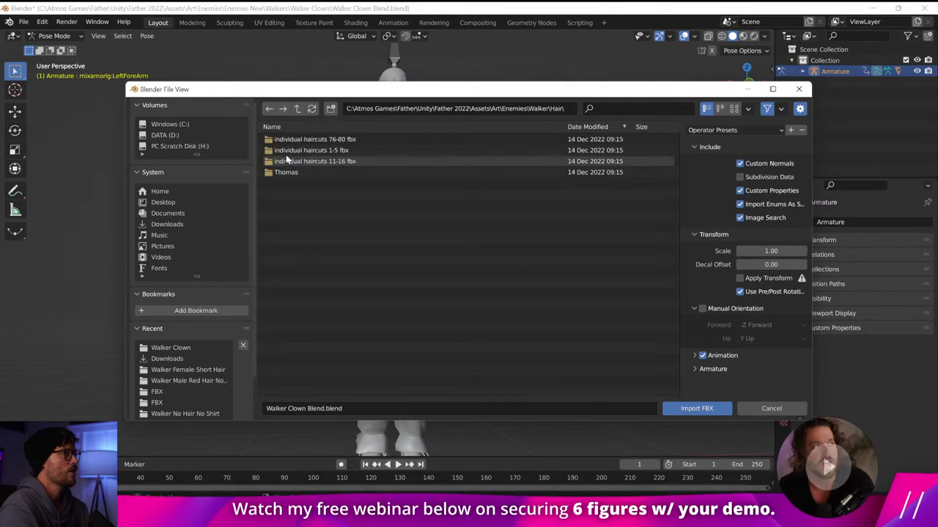
double_click(289, 168)
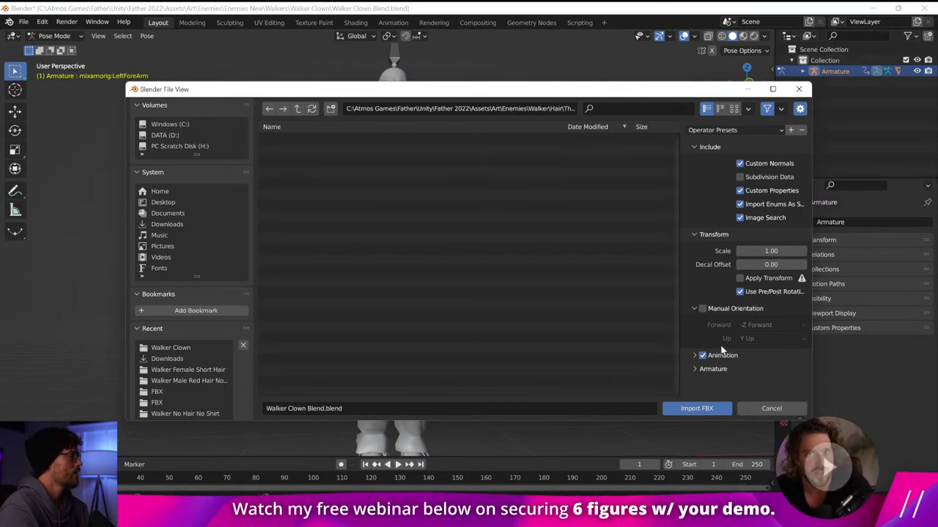
click(770, 408)
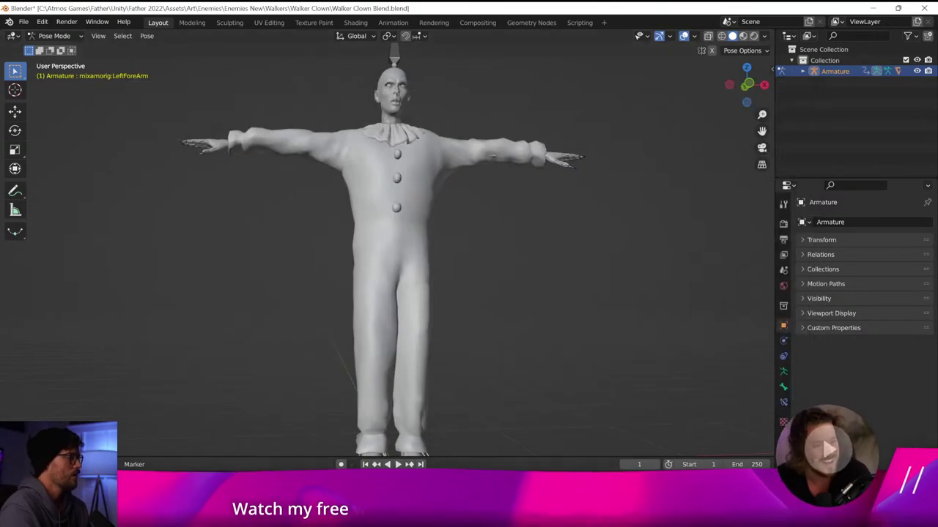
Switch to Unity, inspect the Mat_ClownWig material and show the Clown Wig model's location in File Explorer.
mouse_move(472, 517)
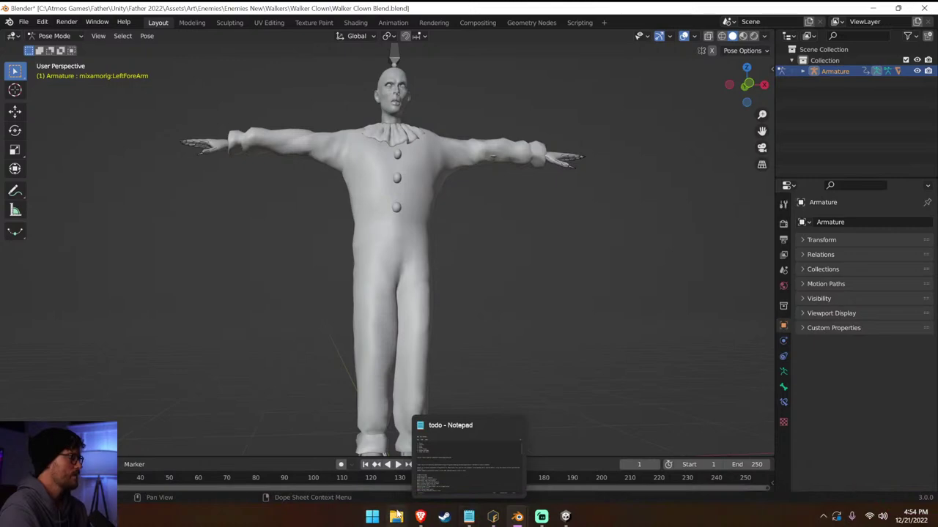
click(564, 518)
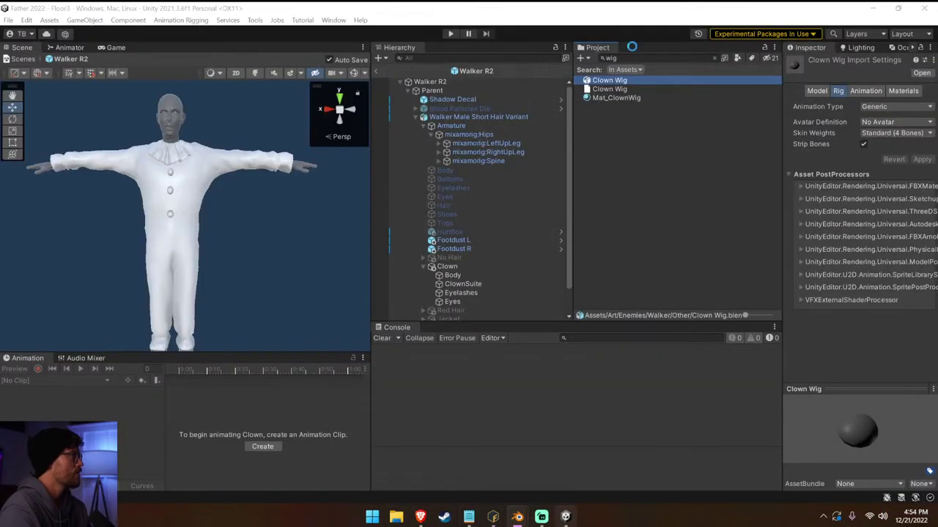
click(628, 96)
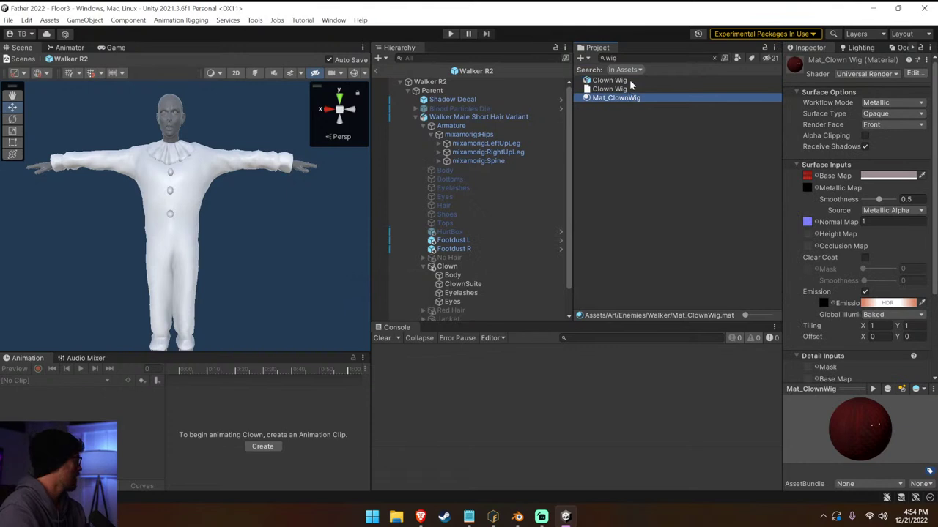
click(630, 82)
right_click(630, 82)
click(659, 97)
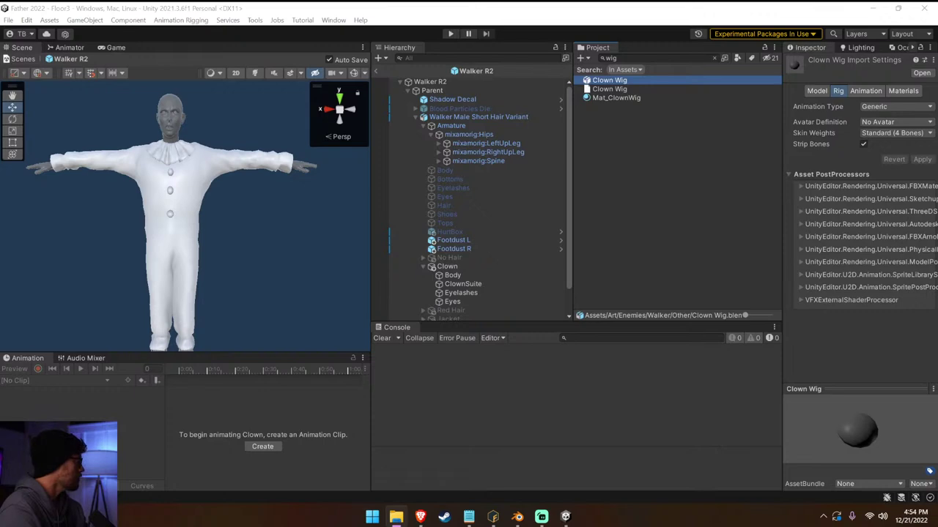
Switch to the Walker Clown Blend window and look through the Desktop and Downloads folders for a wig FBX to import.
mouse_move(518, 517)
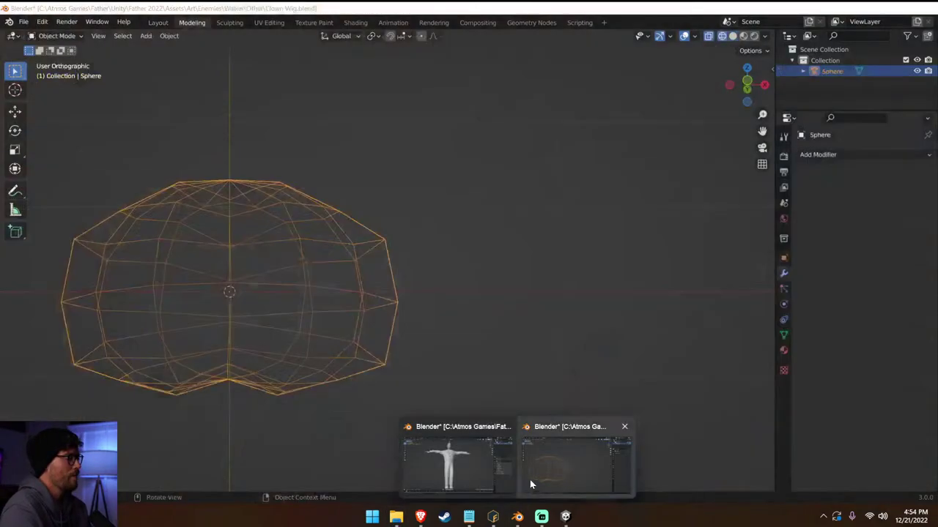
click(462, 462)
click(23, 22)
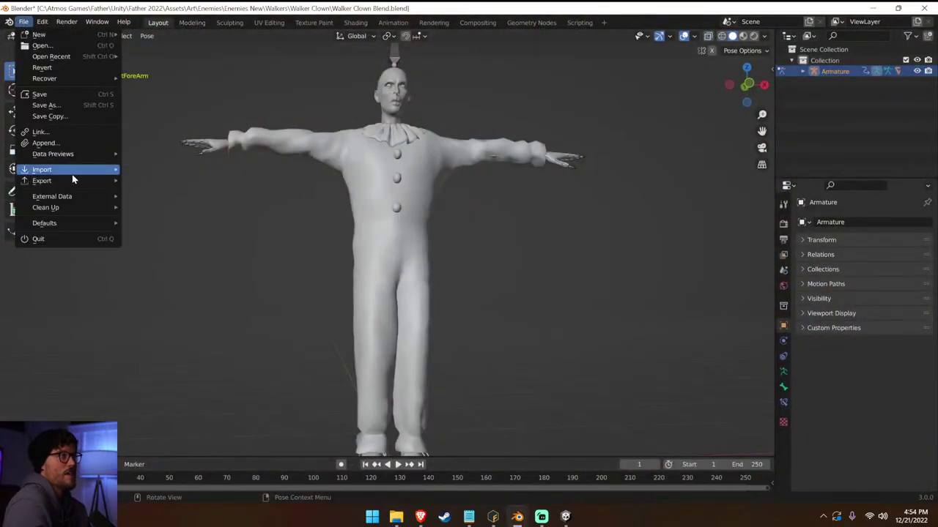
mouse_move(74, 171)
click(185, 257)
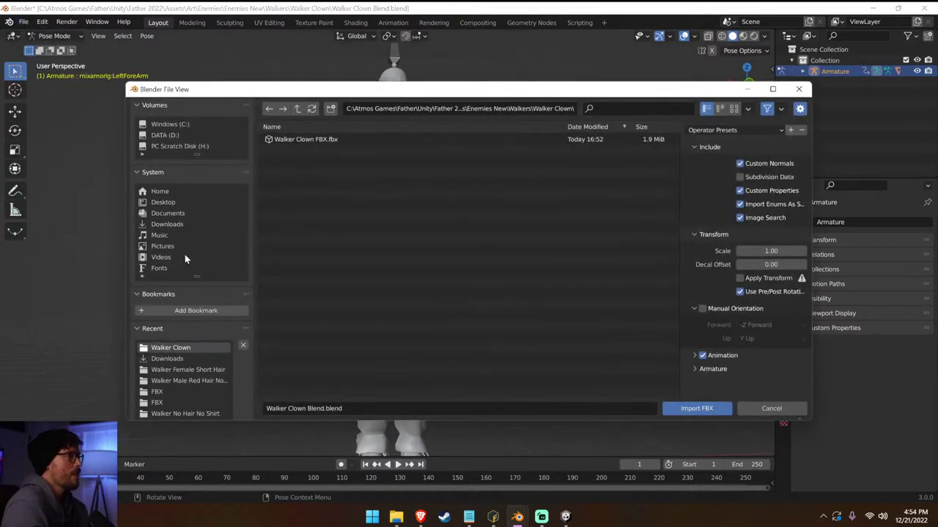
click(173, 203)
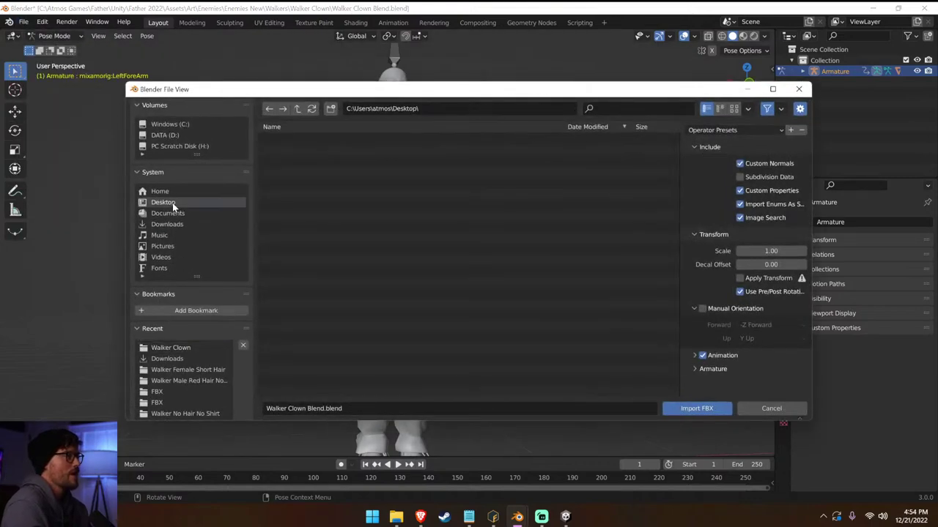
click(170, 224)
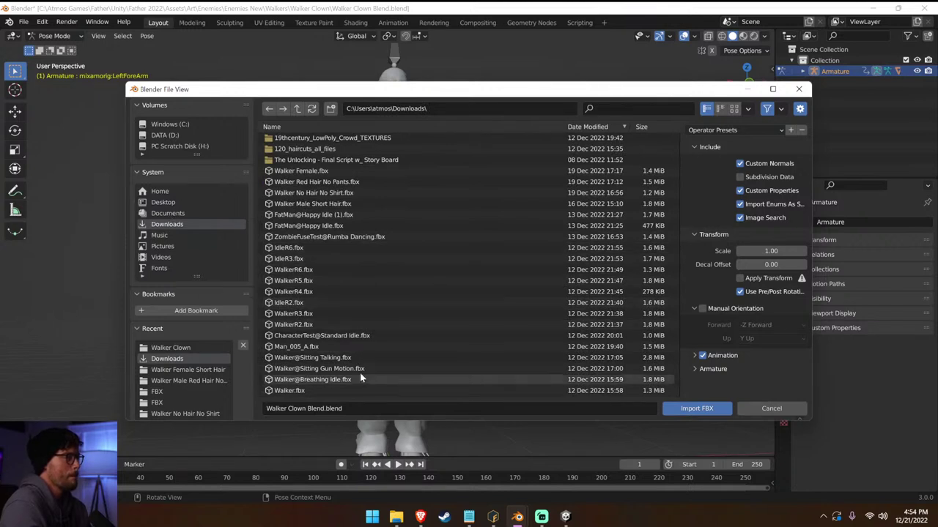
scroll(360, 364, up, 3)
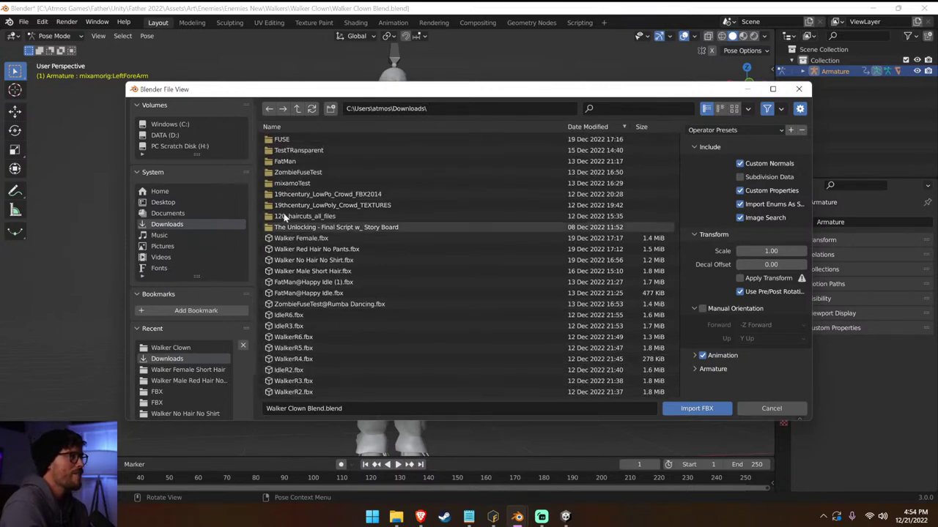
click(164, 203)
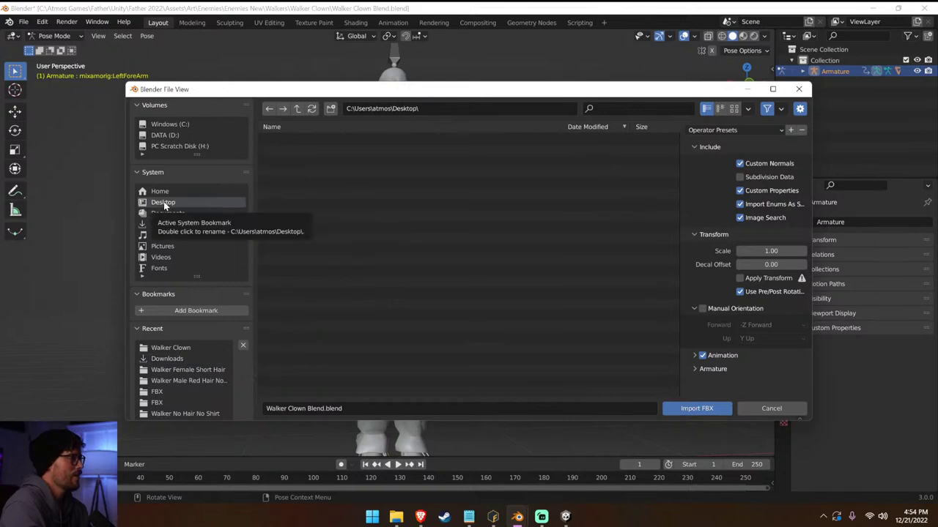
click(758, 410)
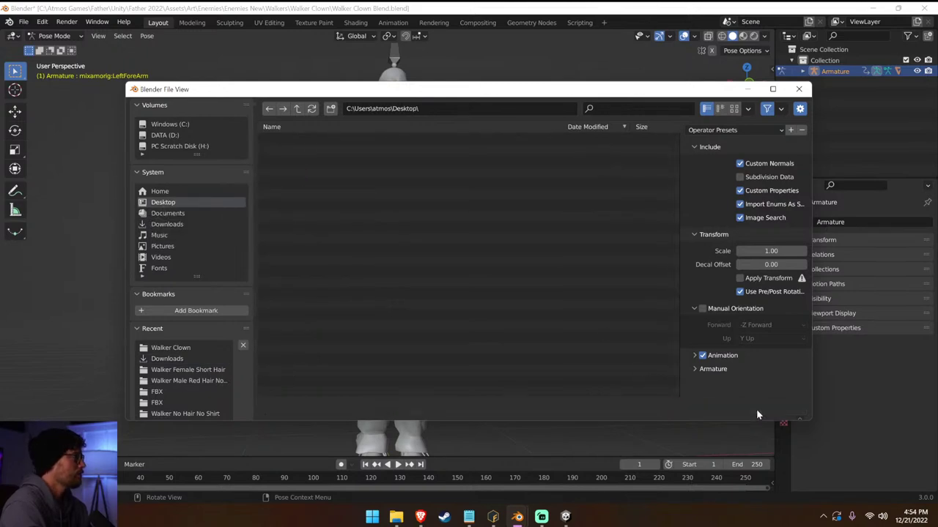
key(Escape)
click(23, 22)
mouse_move(73, 176)
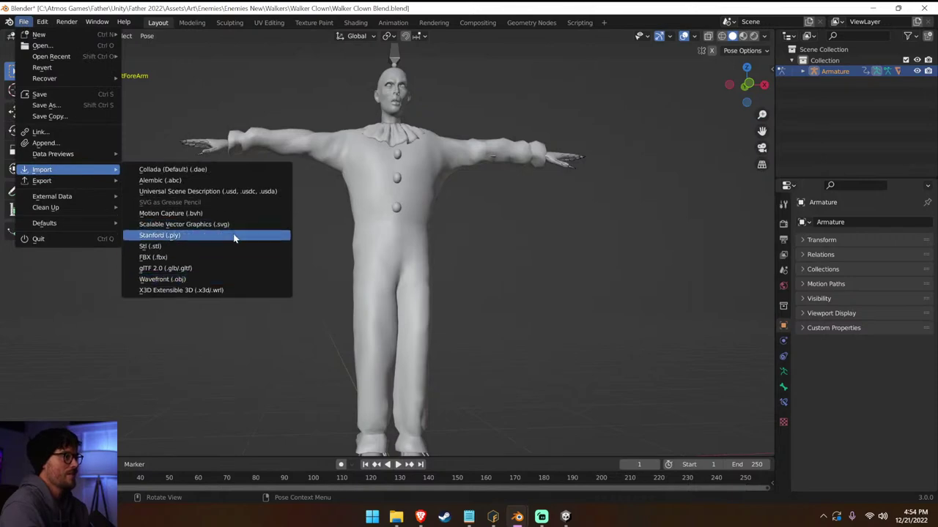
click(223, 257)
click(313, 140)
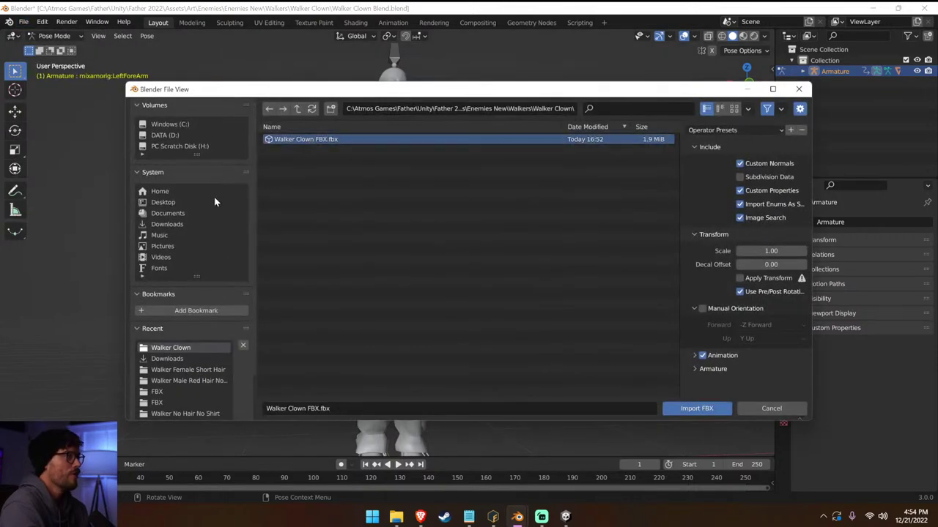
click(194, 222)
scroll(432, 220, down, 1)
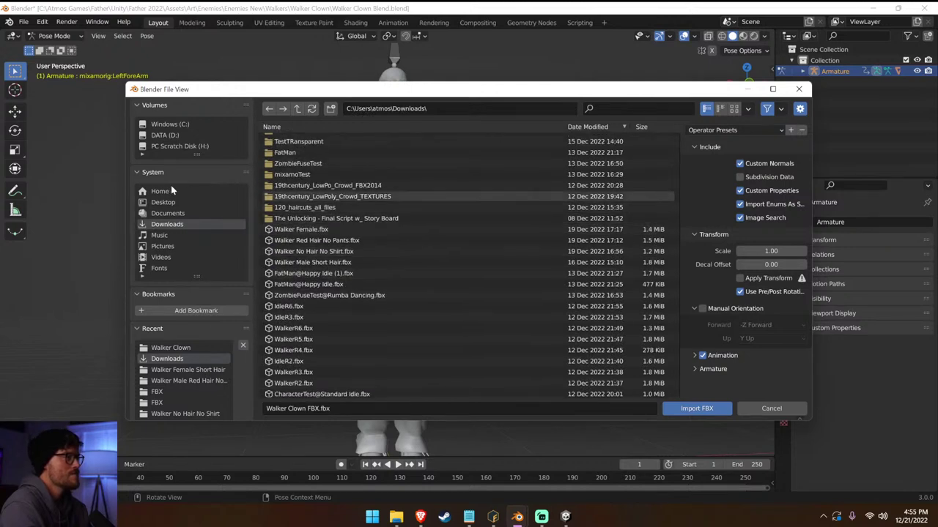
click(190, 203)
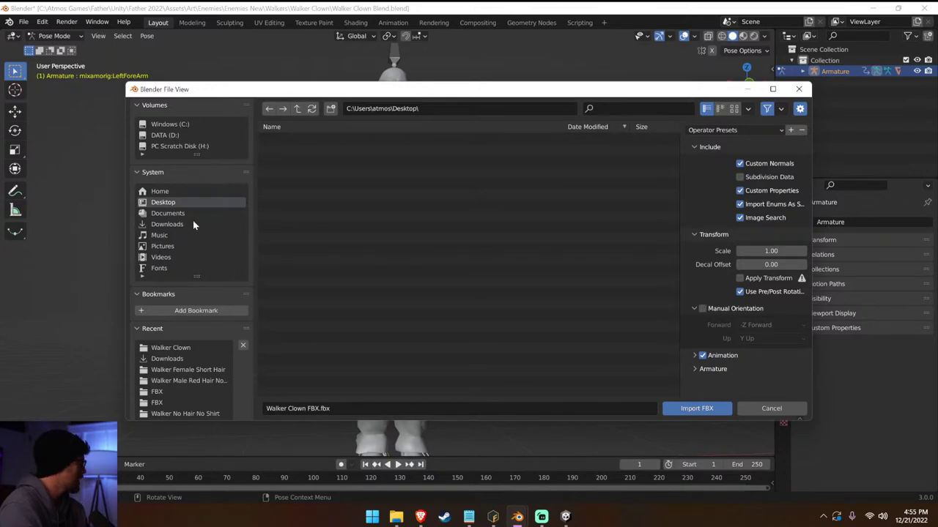
click(772, 408)
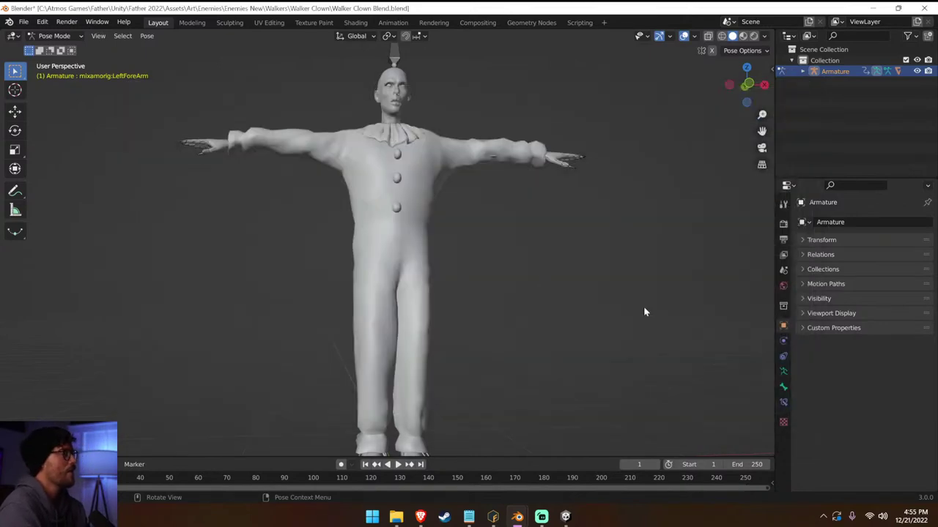
click(24, 22)
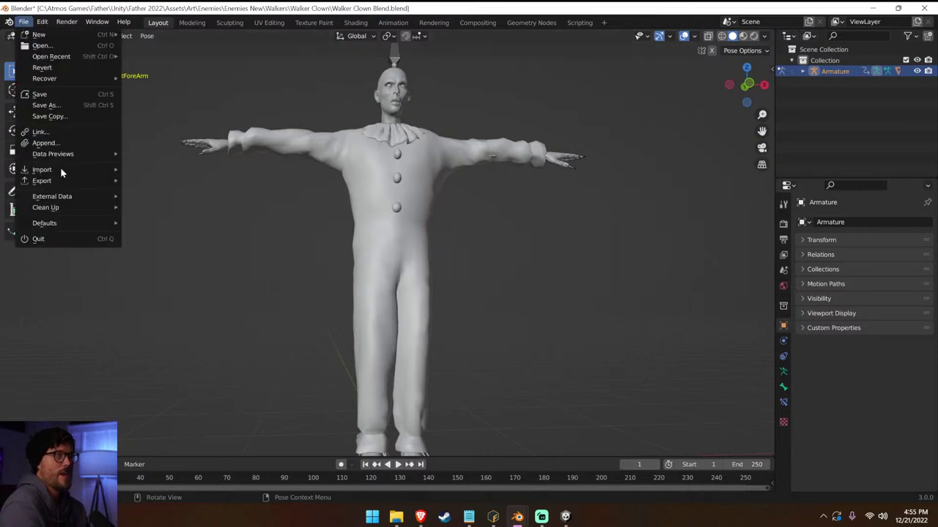
mouse_move(61, 172)
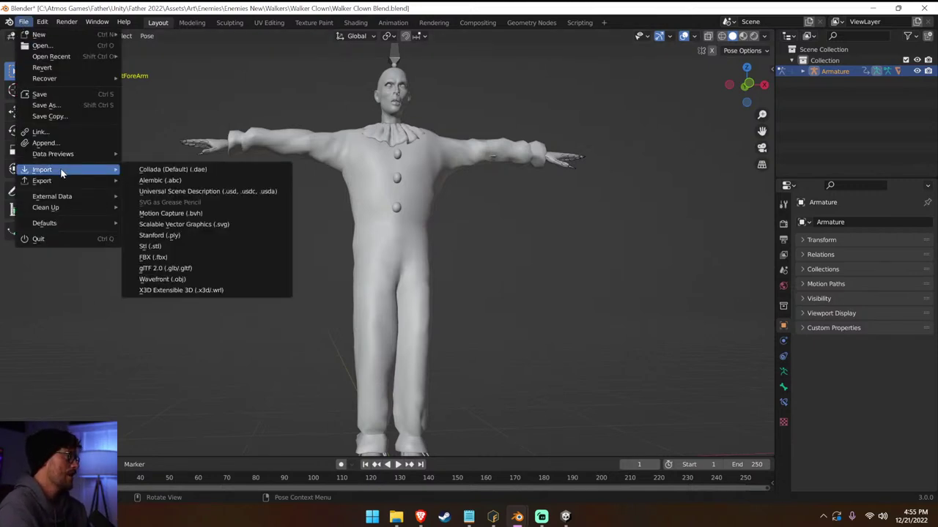
Switch to the Clown Wig window and export the wig to the Downloads folder as Clown Wig.fbx.
mouse_move(518, 517)
click(462, 463)
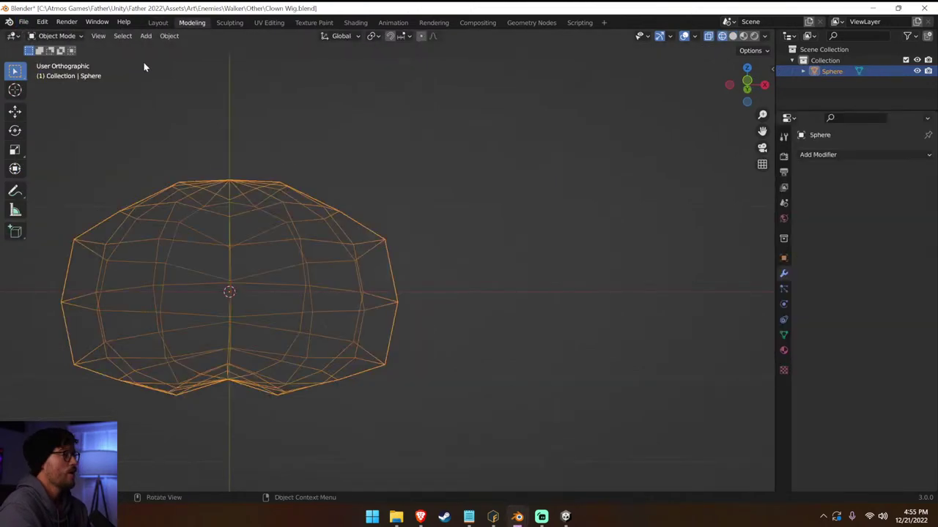
click(24, 22)
mouse_move(95, 181)
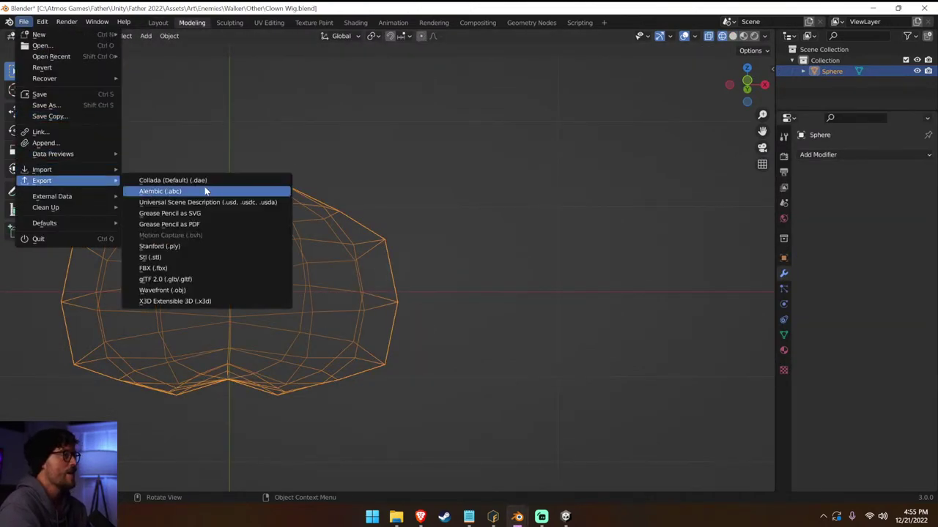
click(216, 266)
click(172, 214)
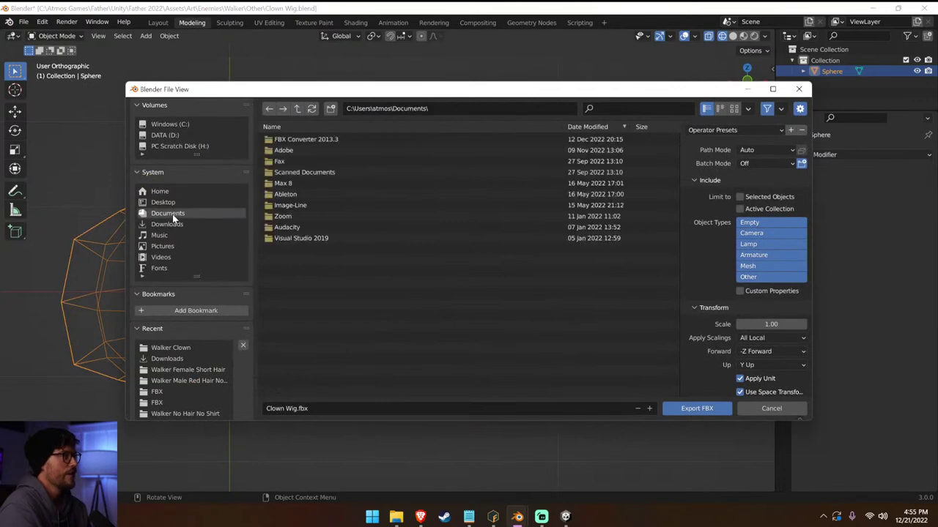
click(168, 224)
click(303, 408)
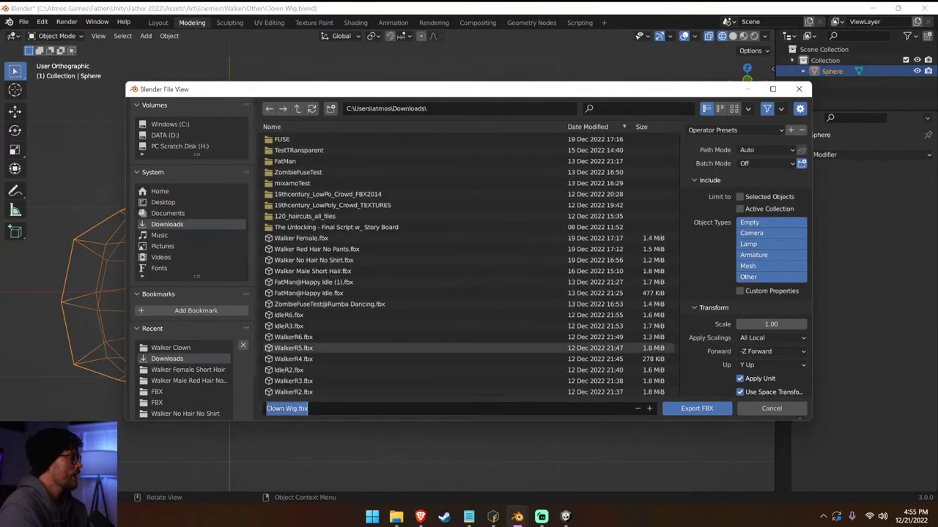
key(Return)
click(744, 409)
Return to the Walker Clown Blend window and import Clown Wig.fbx from the Downloads folder.
click(517, 520)
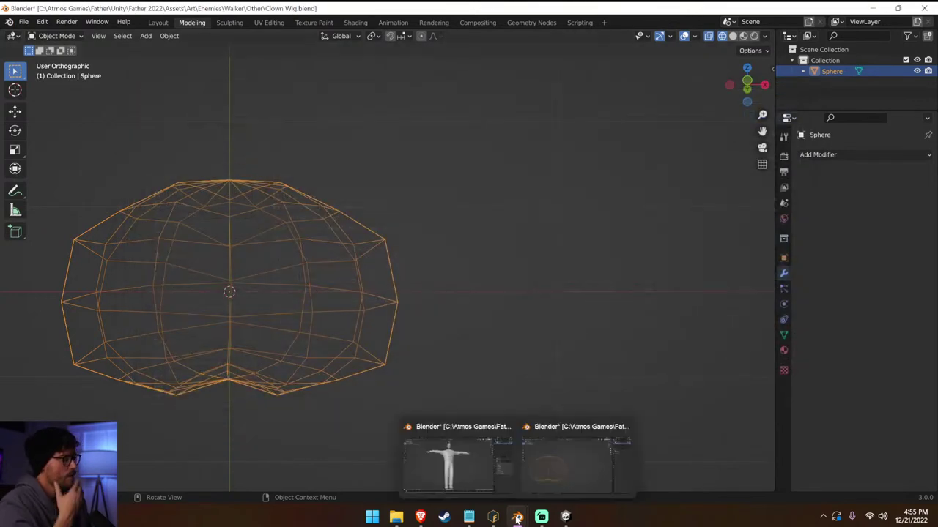
click(468, 464)
click(23, 21)
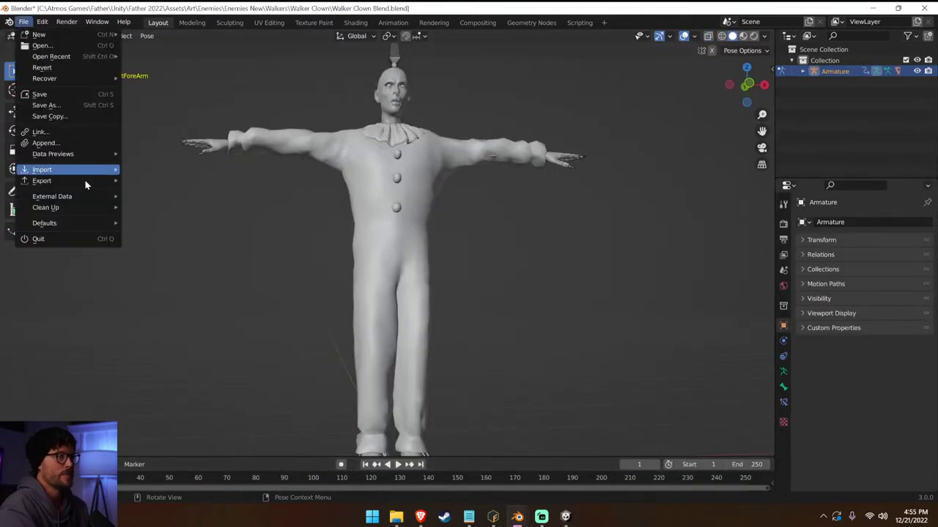
mouse_move(73, 170)
click(201, 258)
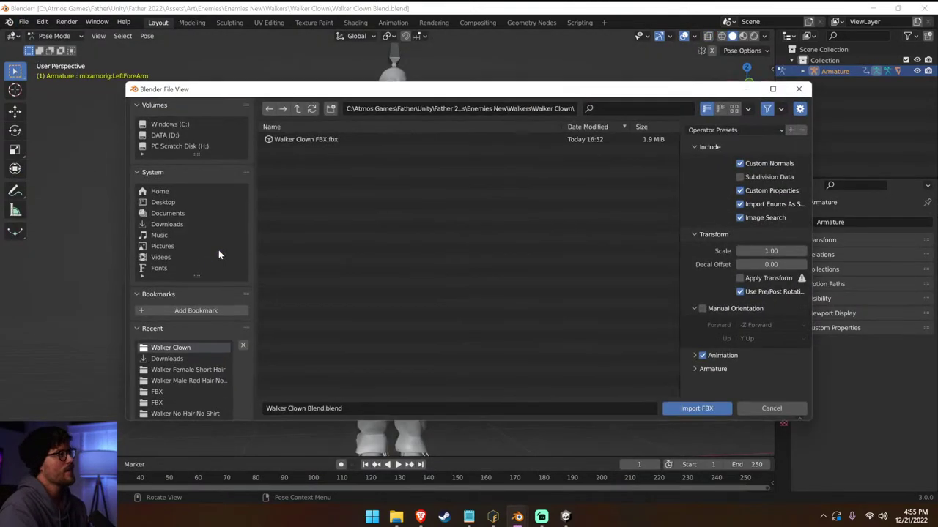
click(227, 224)
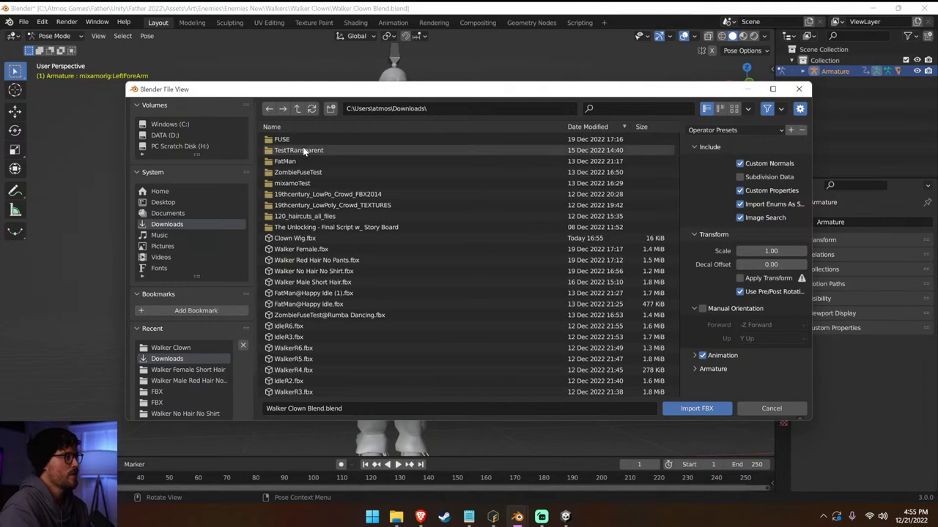
double_click(327, 238)
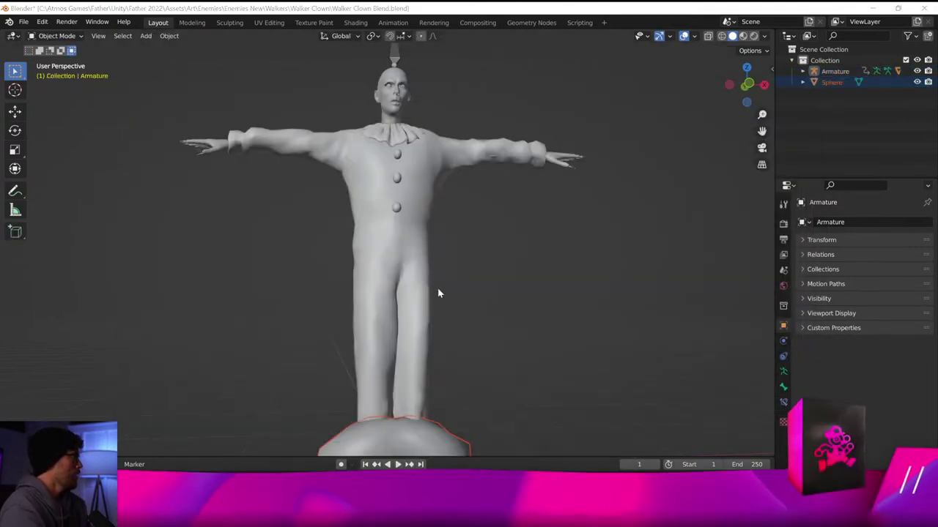
Raise the imported wig along Z from the clown's feet to head height and scale it down to suit the head.
click(410, 432)
key(g)
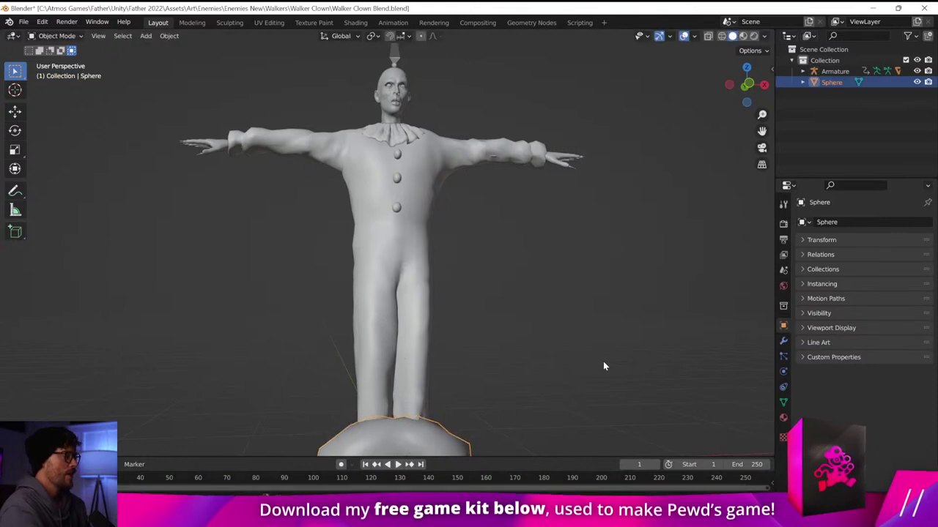
key(z)
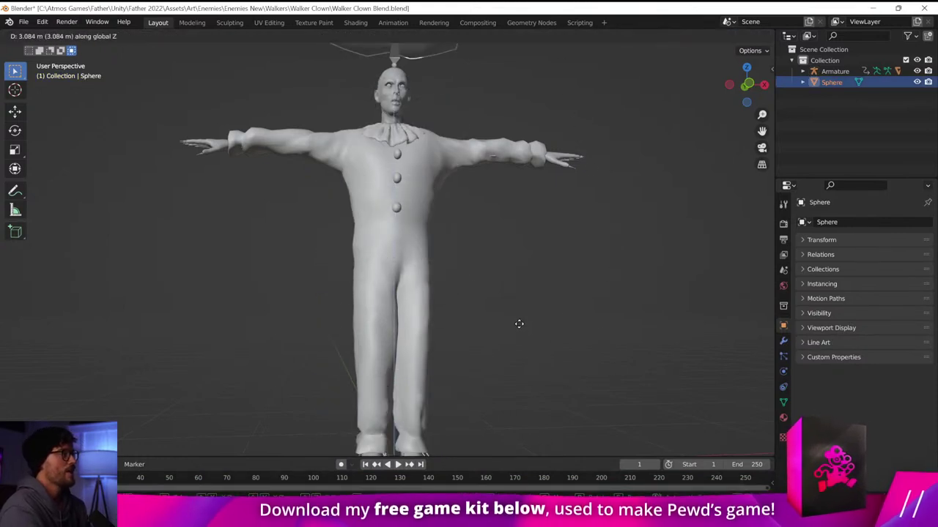
click(525, 364)
middle_drag(488, 142, 524, 274)
key(KP_1)
scroll(586, 253, up, 1)
key(s)
click(479, 218)
Lower the wig about 0.09 m along Z onto the head and stretch it along one axis to cover more of the skull.
key(g)
key(x)
key(z)
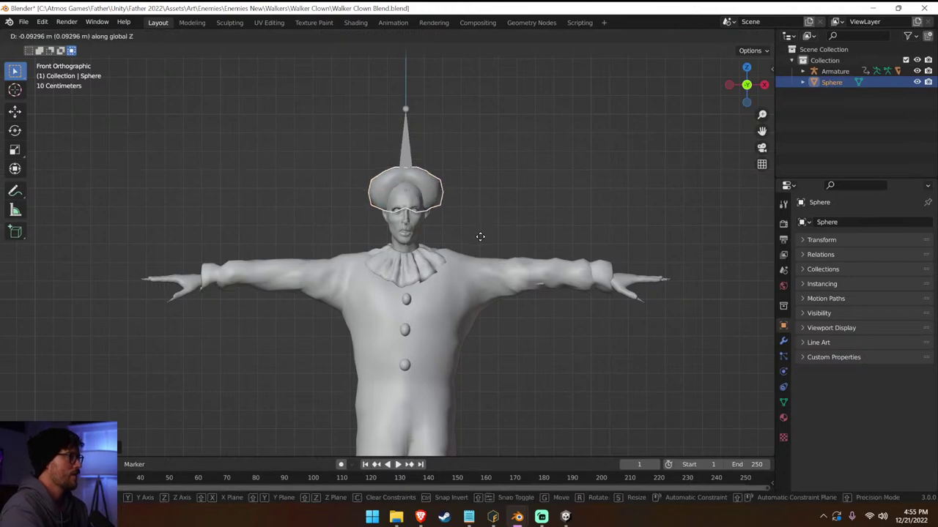
click(480, 237)
middle_drag(480, 236, 501, 217)
key(s)
key(x)
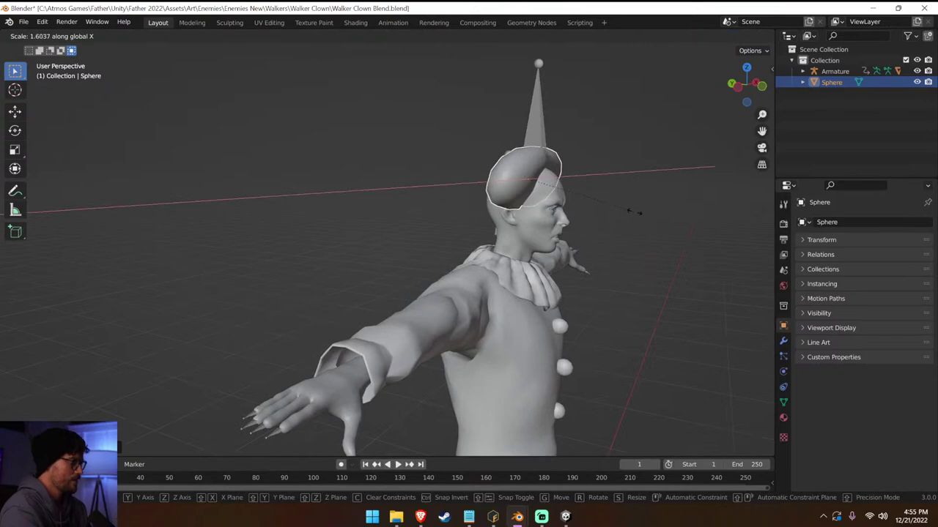
click(631, 208)
Reposition the wig over the back of the head in side view and scale it up evenly.
key(KP_1)
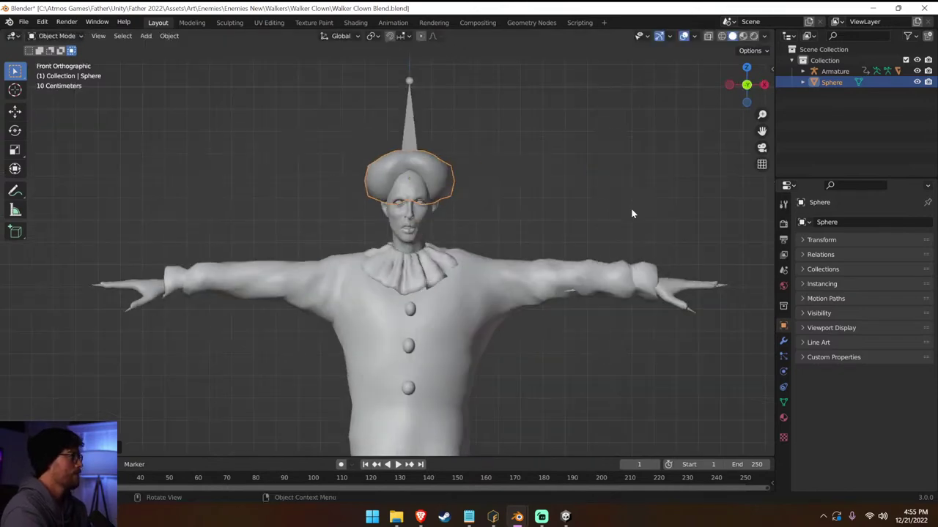
key(KP_3)
key(s)
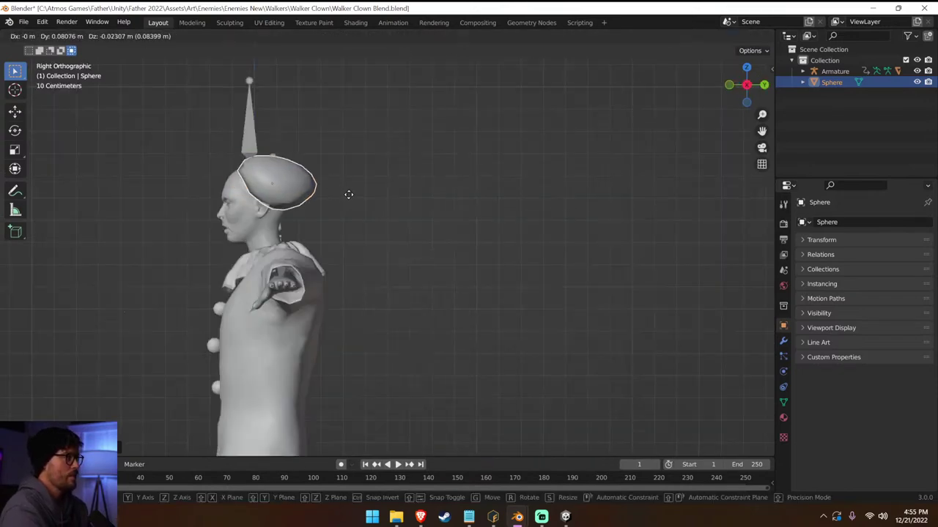
click(391, 227)
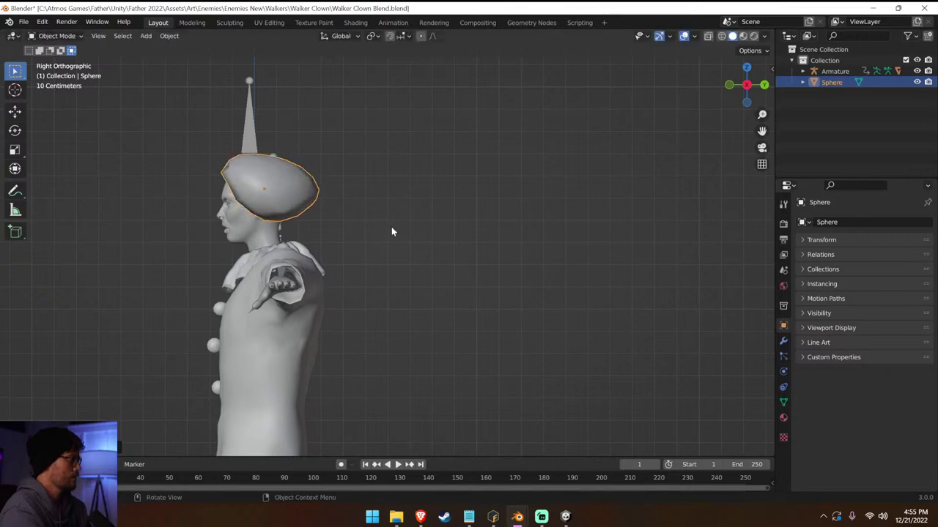
Shift the wig along the Y axis to align it with the clown's head, checking the fit from the front.
key(KP_1)
middle_drag(492, 226, 599, 247)
key(g)
key(x)
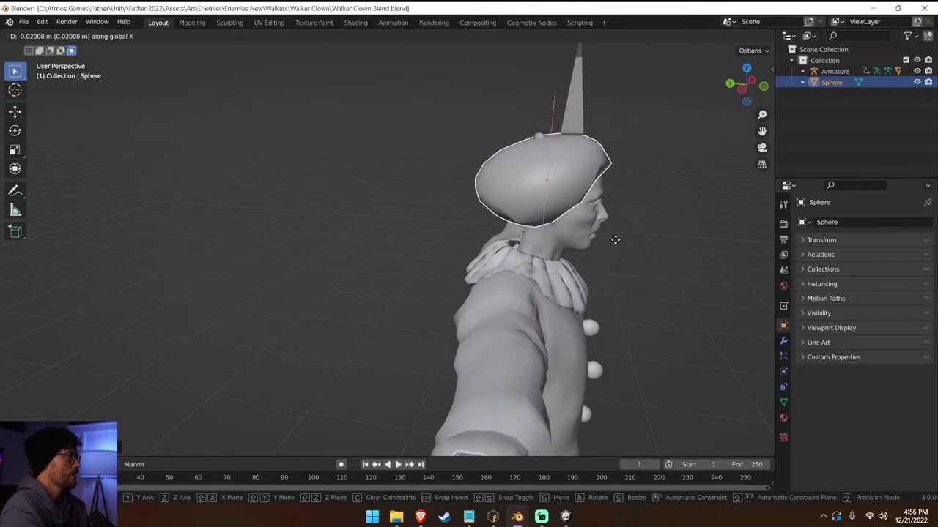
key(y)
click(627, 239)
key(KP_1)
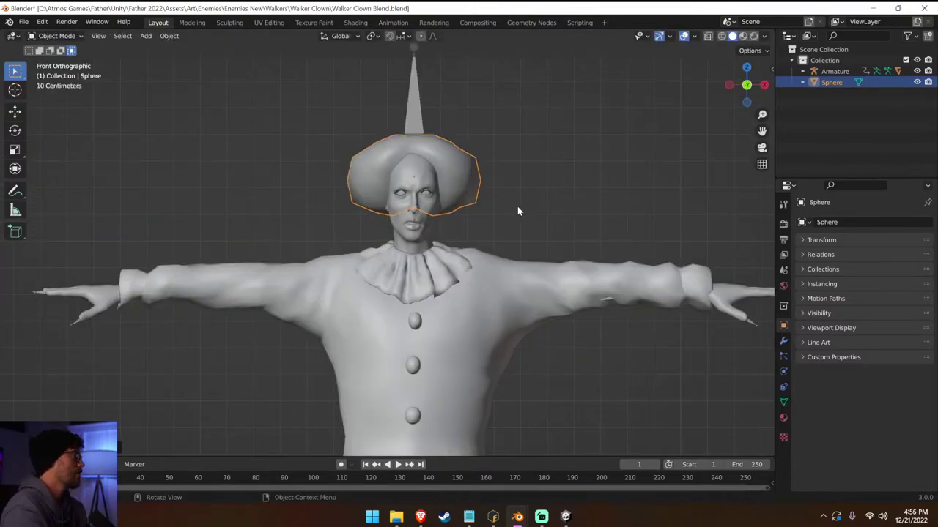
Stretch the wig to about 1.27 times its height along Z and check it from the front.
middle_drag(517, 211, 631, 213)
key(s)
key(z)
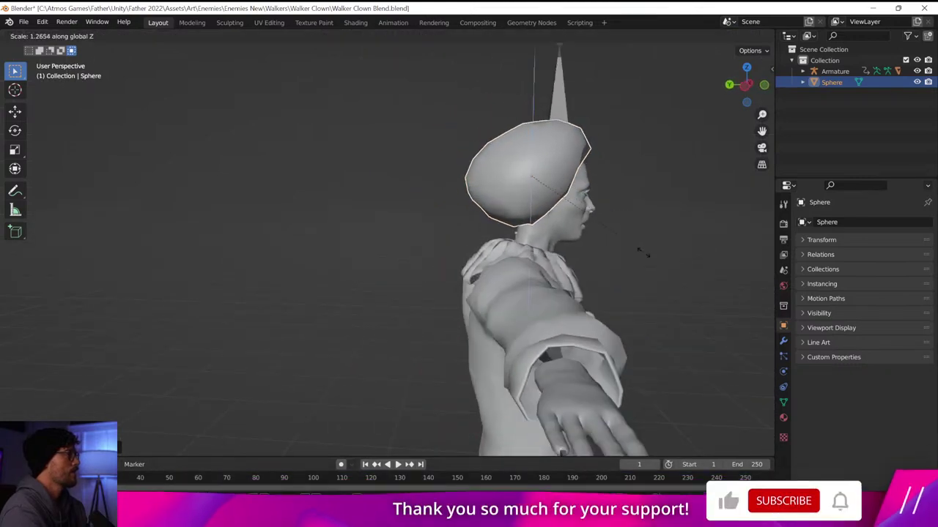
click(643, 251)
key(KP_1)
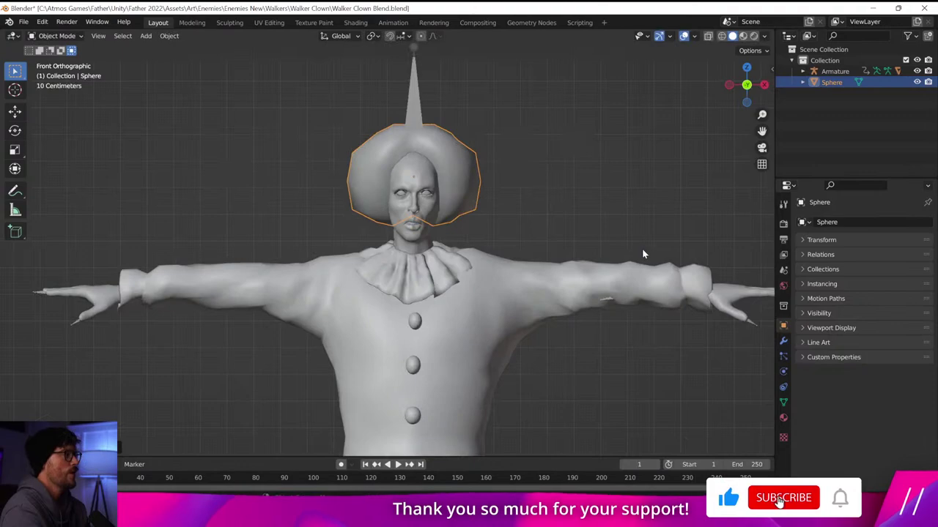
click(581, 211)
scroll(581, 211, down, 6)
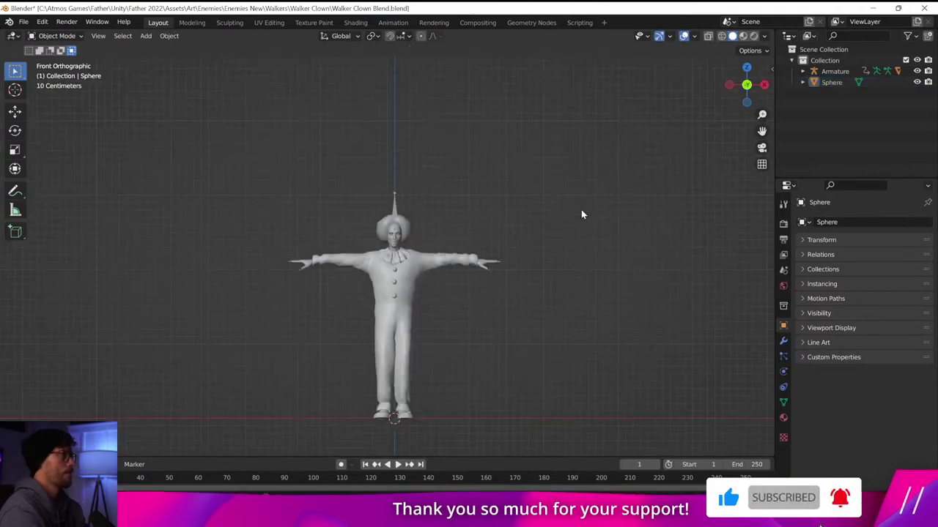
scroll(557, 211, up, 6)
middle_drag(539, 204, 563, 218)
click(170, 36)
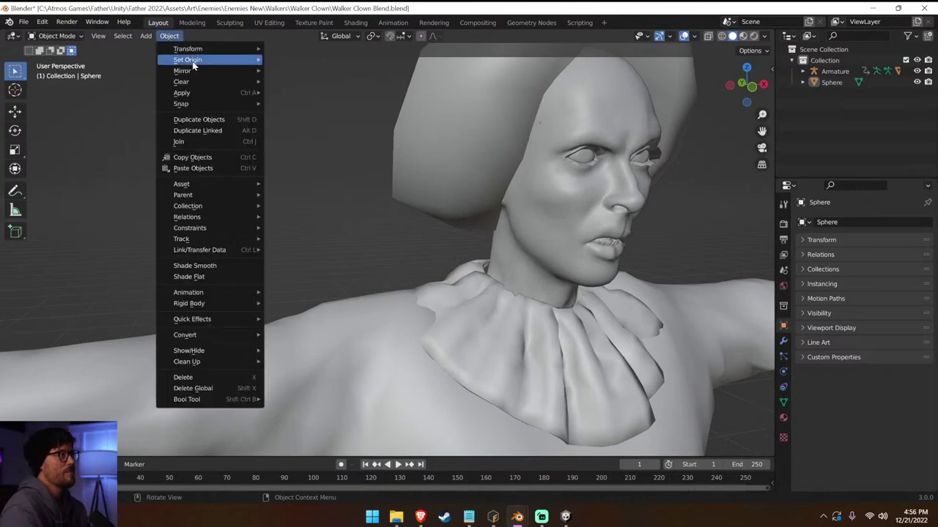
click(593, 185)
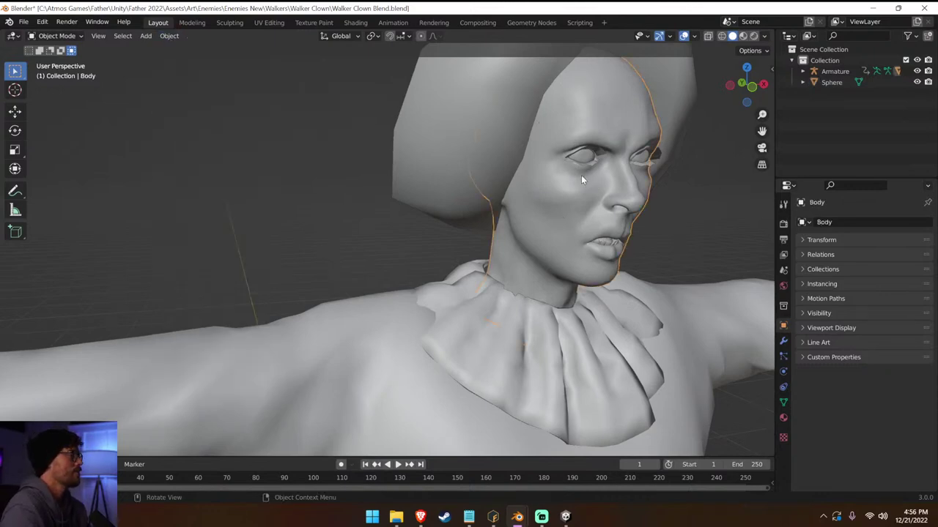
click(166, 37)
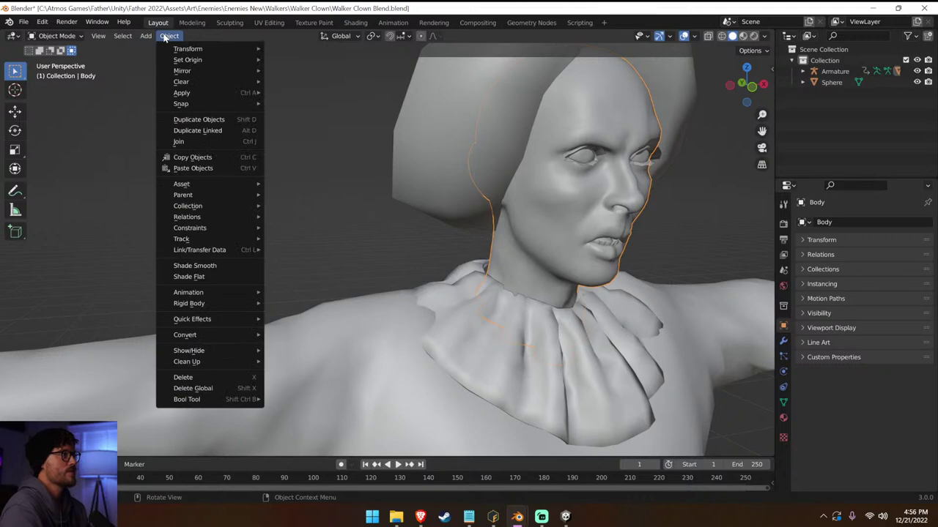
Add a Subdivision Surface modifier to the wig and look at the smoothed shape from the side.
click(485, 102)
click(499, 241)
click(597, 239)
click(784, 340)
click(859, 222)
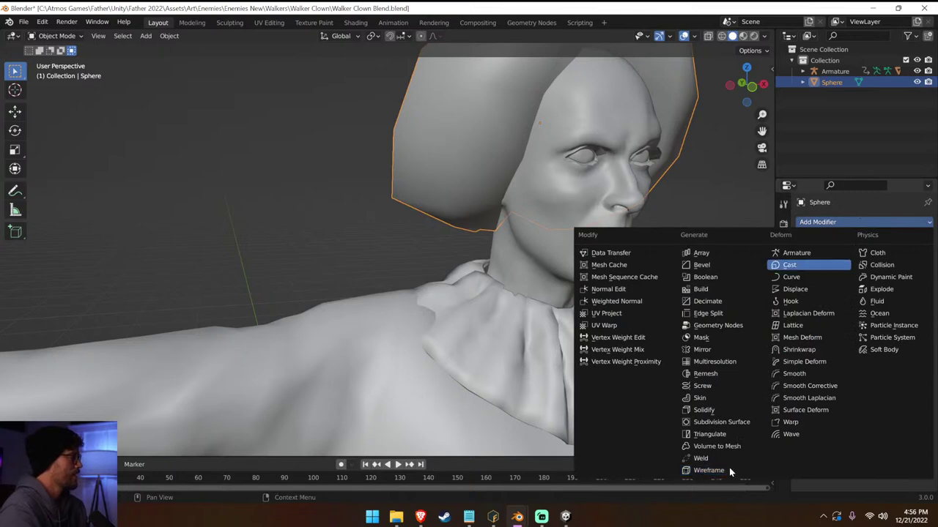
click(719, 421)
middle_drag(718, 419, 463, 281)
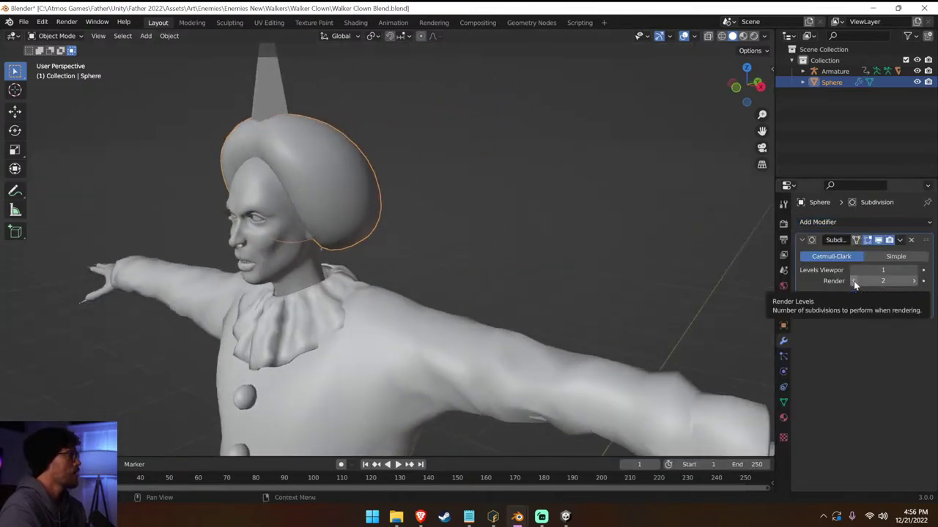
Compare Catmull-Clark and Simple subdivision on the wig, choose Simple, and briefly check the wig without the modifier.
click(890, 257)
click(841, 260)
click(906, 258)
click(844, 259)
click(890, 258)
middle_drag(340, 301, 394, 301)
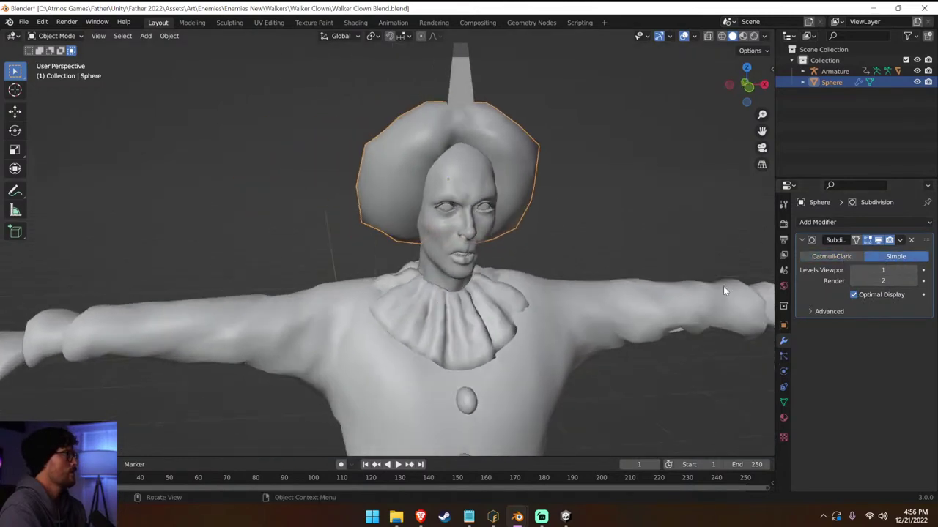
click(912, 240)
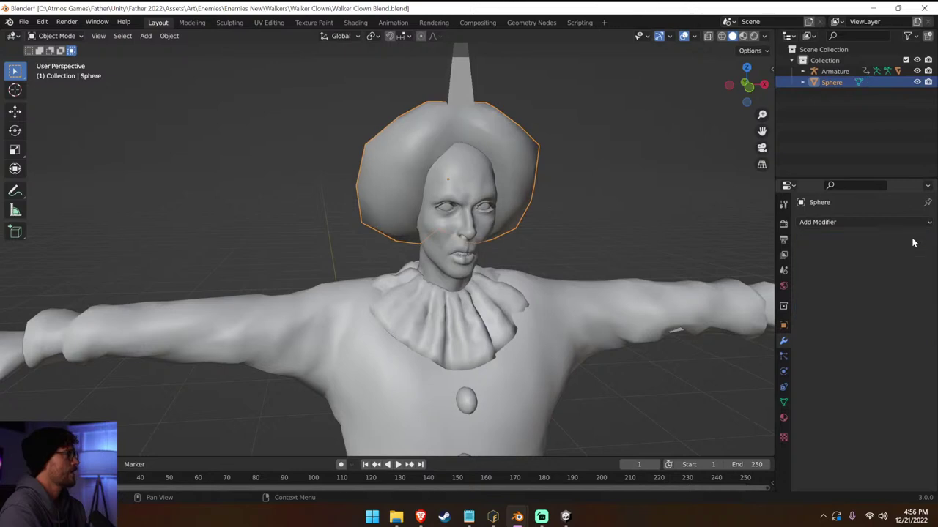
key(ctrl+z)
middle_drag(592, 229, 558, 213)
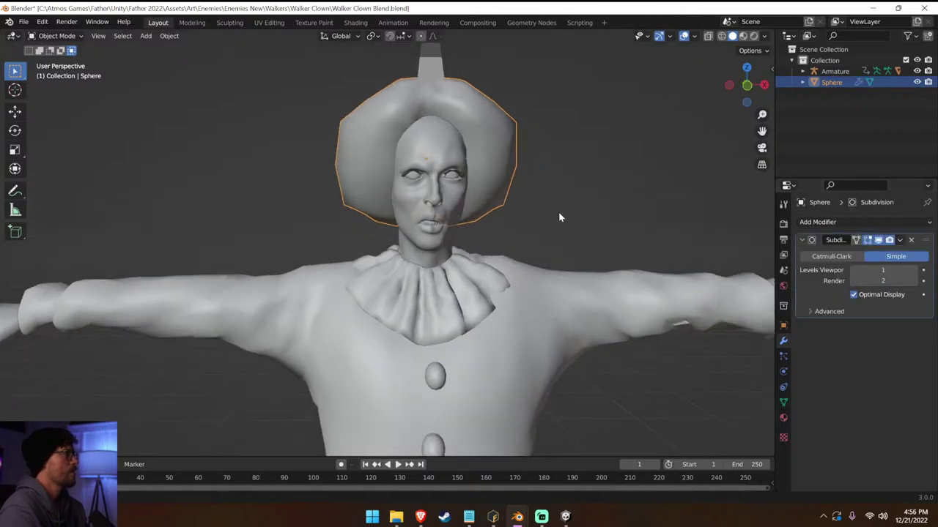
Move the wig slightly down so it sits lower on the clown's head.
click(459, 171)
scroll(523, 169, down, 2)
click(503, 145)
scroll(556, 233, down, 3)
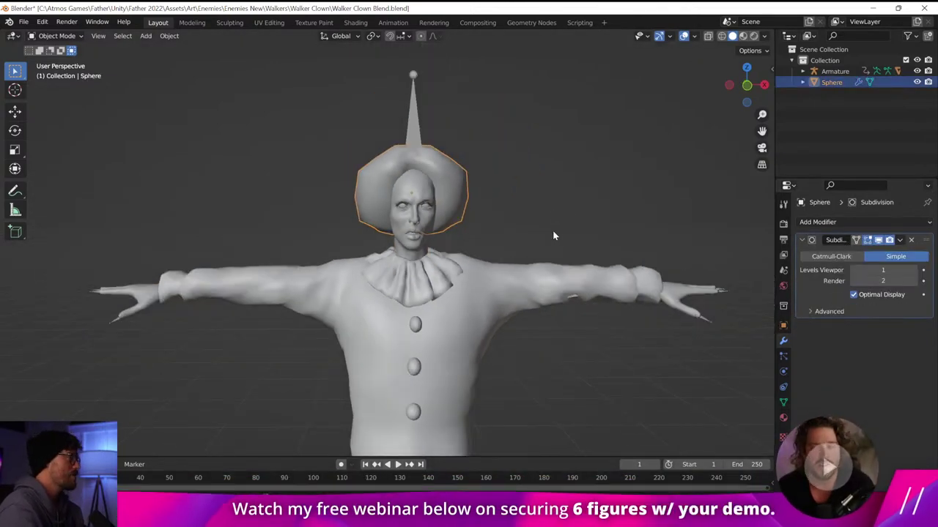
key(g)
click(549, 244)
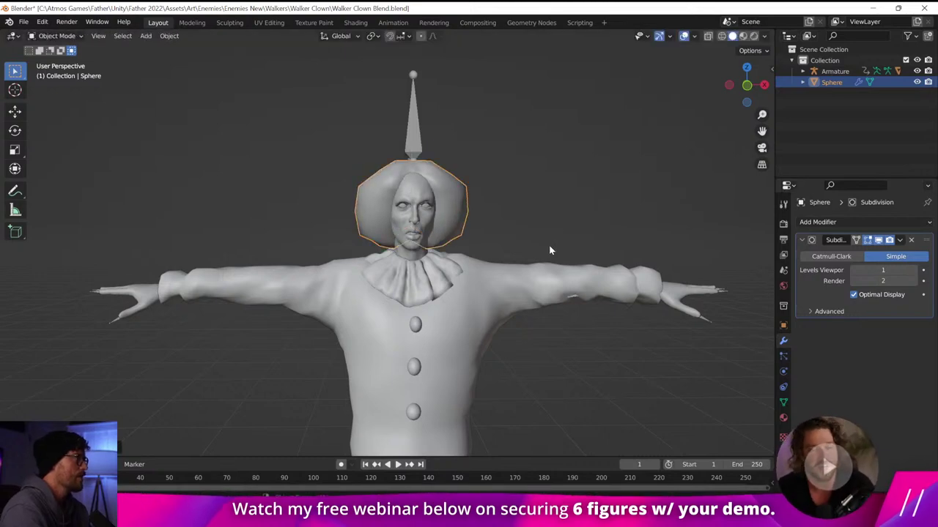
Shift the wig backward along the Y axis in side view to uncover more of the clown's face.
key(KP_1)
key(KP_3)
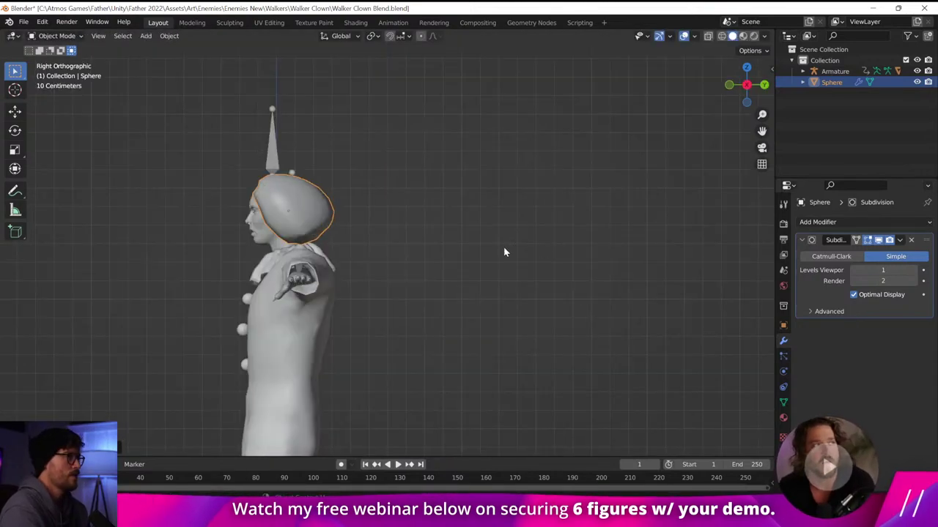
key(g)
key(x)
key(y)
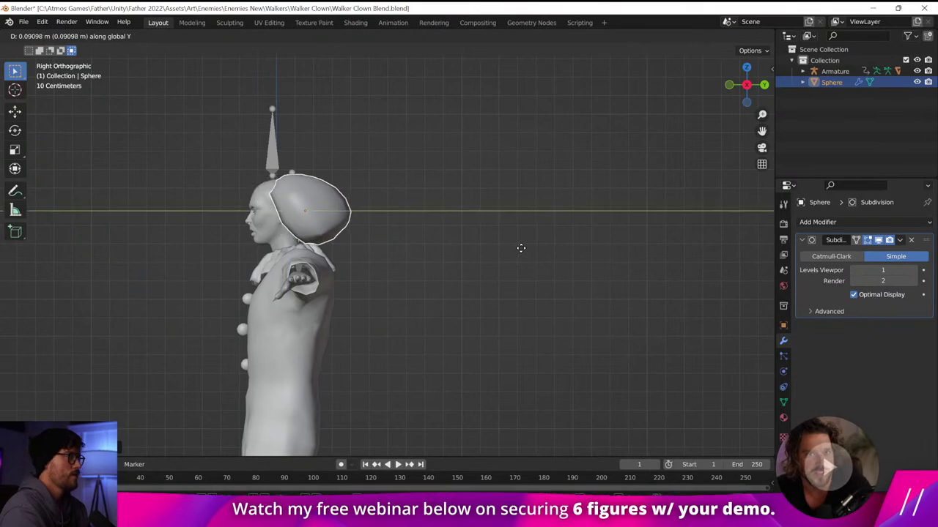
click(512, 247)
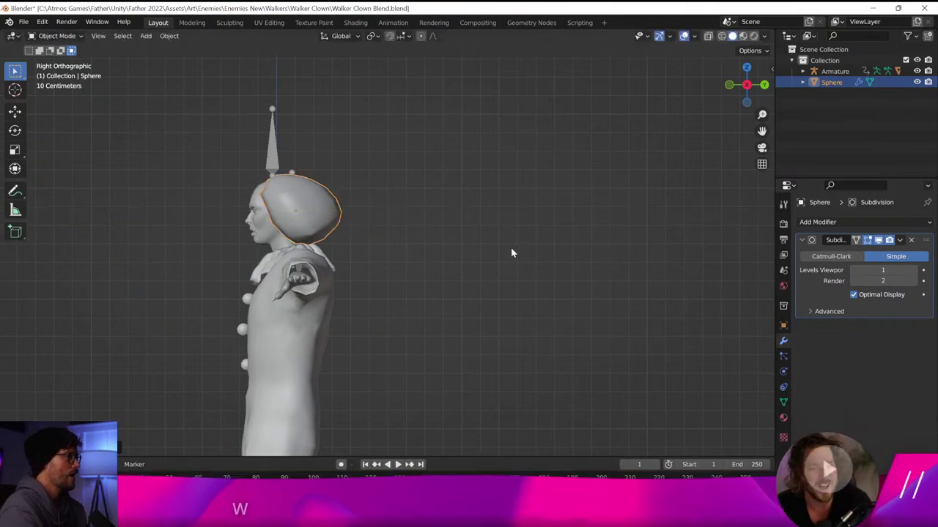
Widen the wig to about 1.07 times along X in front view and check its proportions from farther away.
key(KP_1)
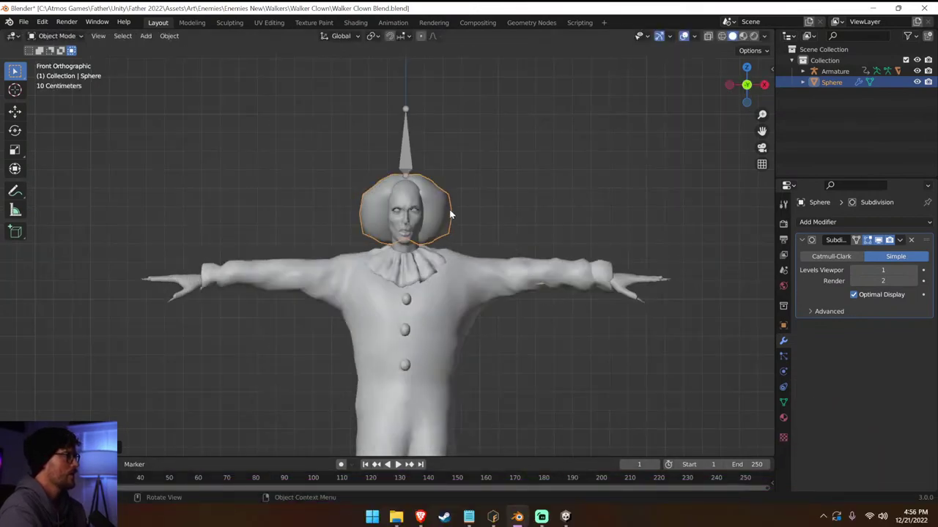
key(s)
key(x)
click(495, 214)
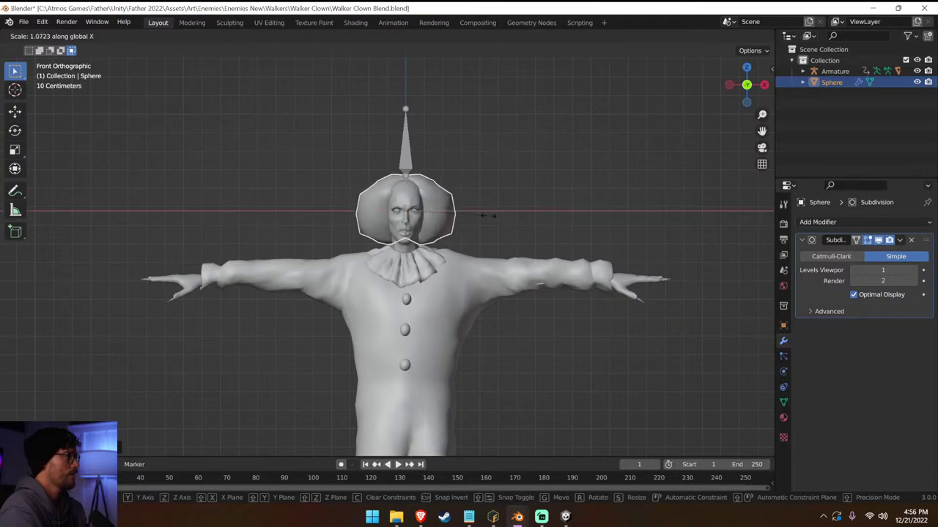
scroll(489, 307, down, 6)
click(489, 311)
Join the wig into the clown's Body mesh, keeping Body as the active object.
scroll(489, 306, up, 7)
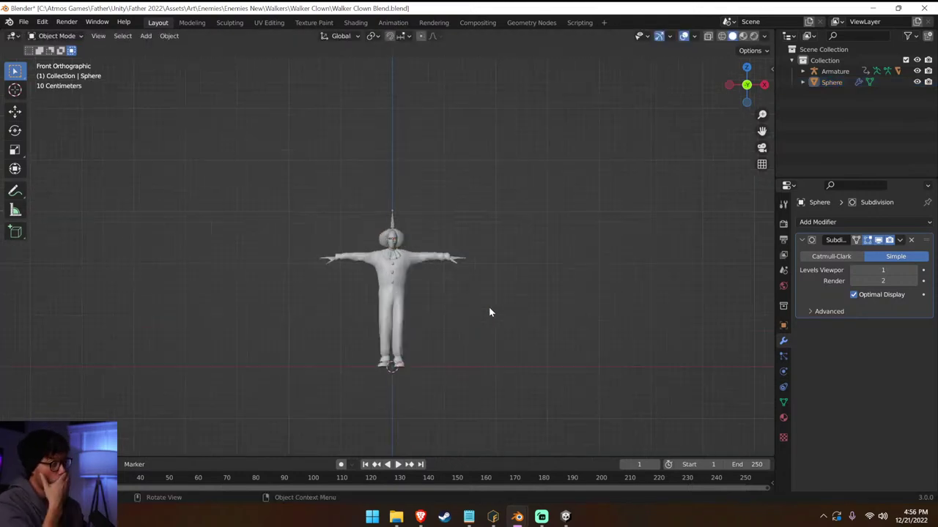
click(453, 213)
shift+click(418, 198)
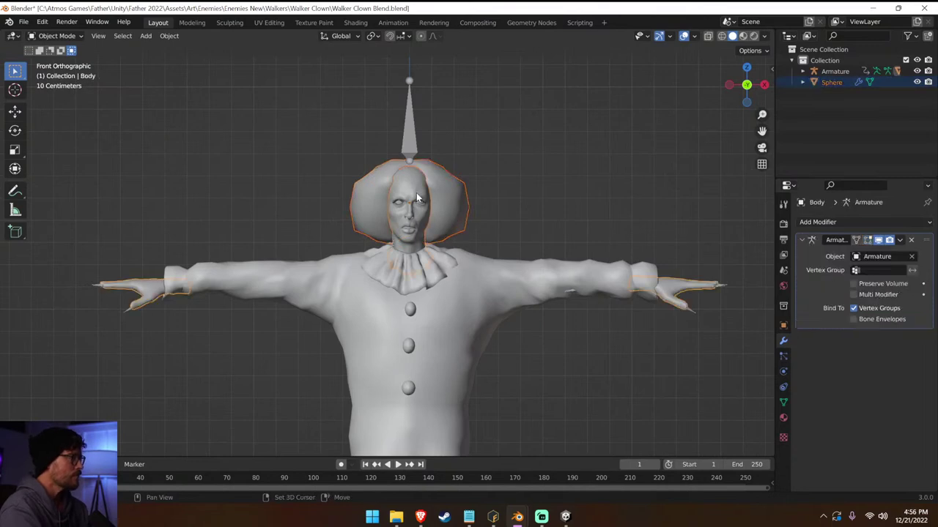
key(ctrl+j)
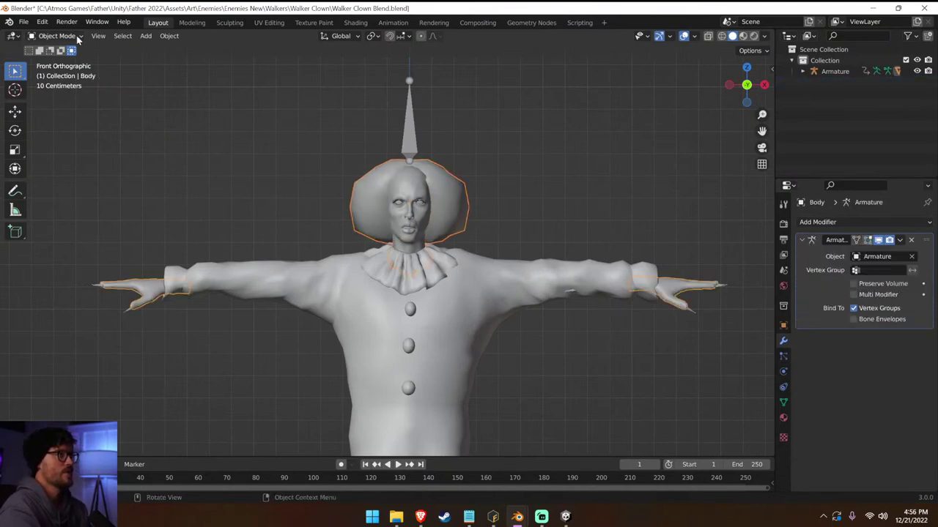